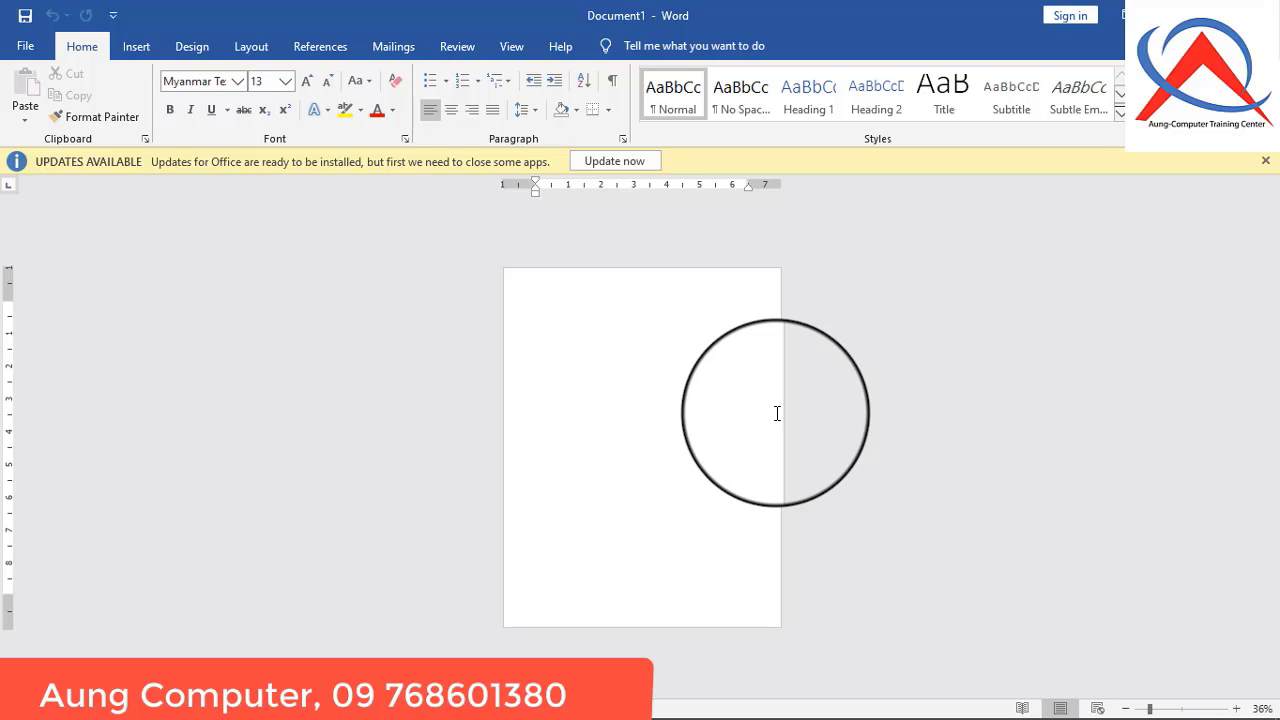
Insert nine page breaks in the blank document to make it ten pages long
key(ctrl+Return)
key(ctrl+Return)
key(ctrl+Return)
key(ctrl+Return)
key(ctrl+Return)
key(ctrl+Return)
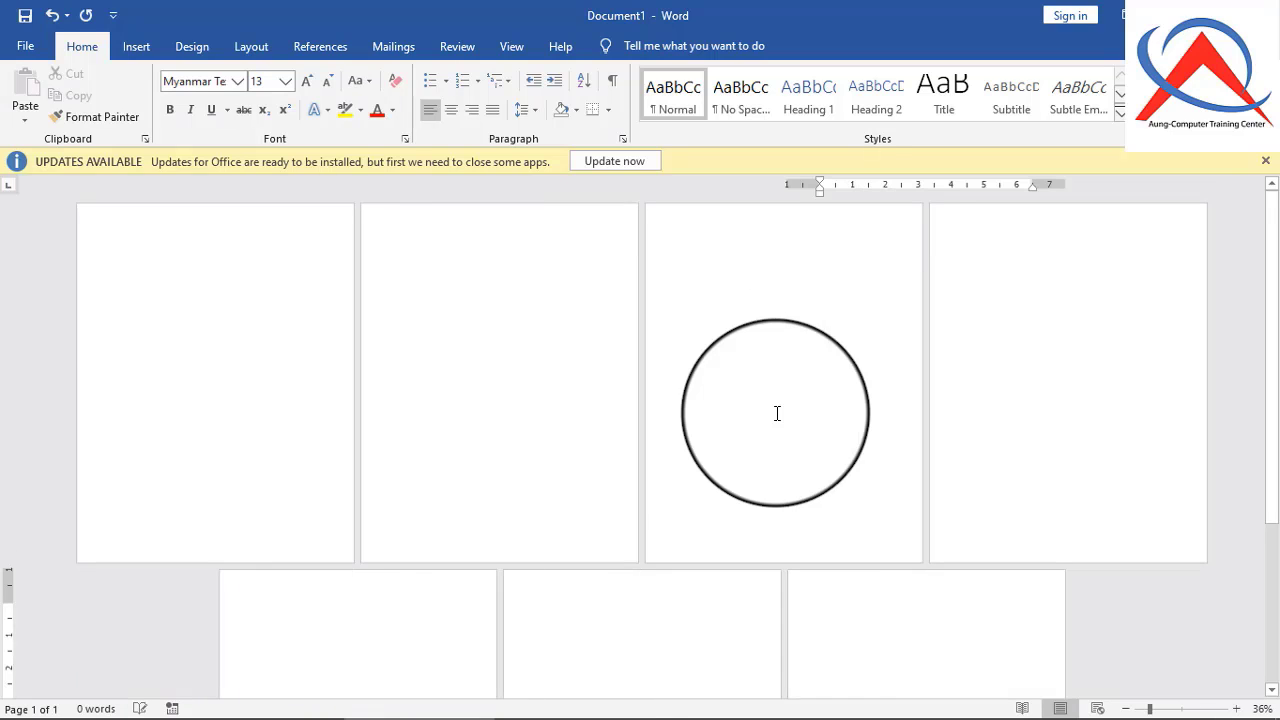
key(ctrl+Return)
key(ctrl+Return)
key(ctrl+Return)
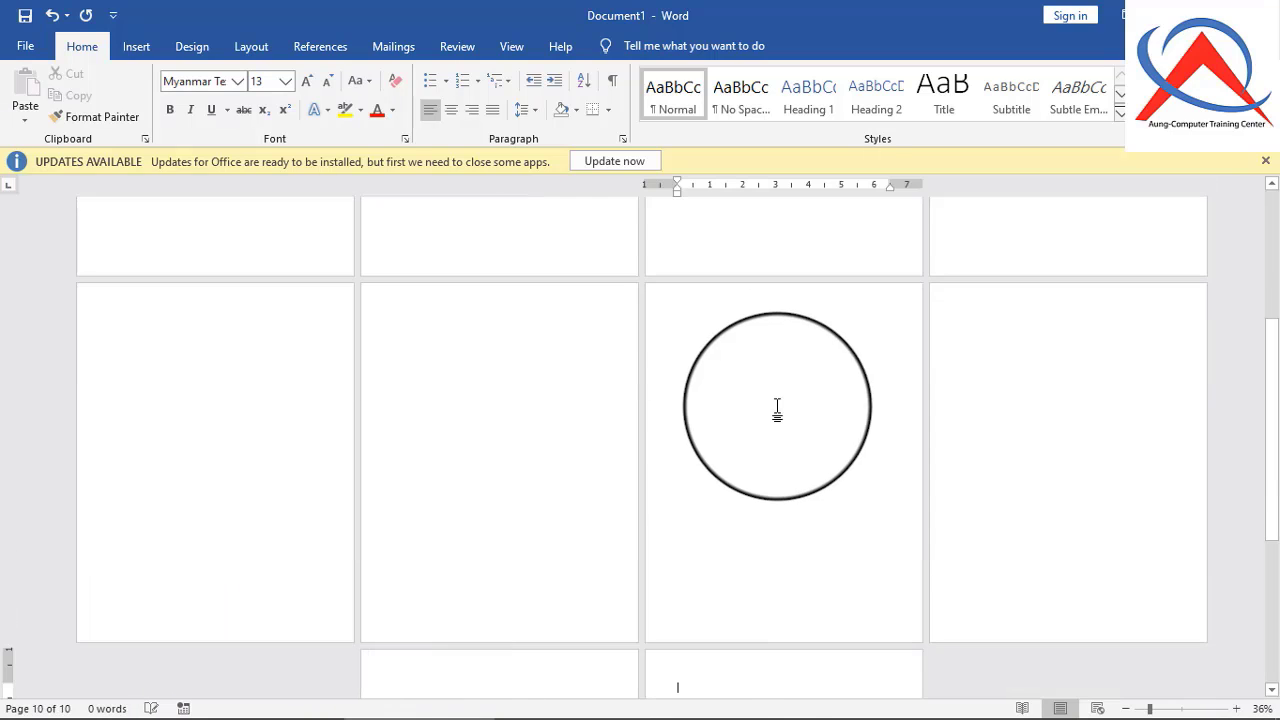
Add centred page numbers at the top of every page with the Plain Number 2 style, starting from page 1, and close the header
scroll(777, 407, up, 5)
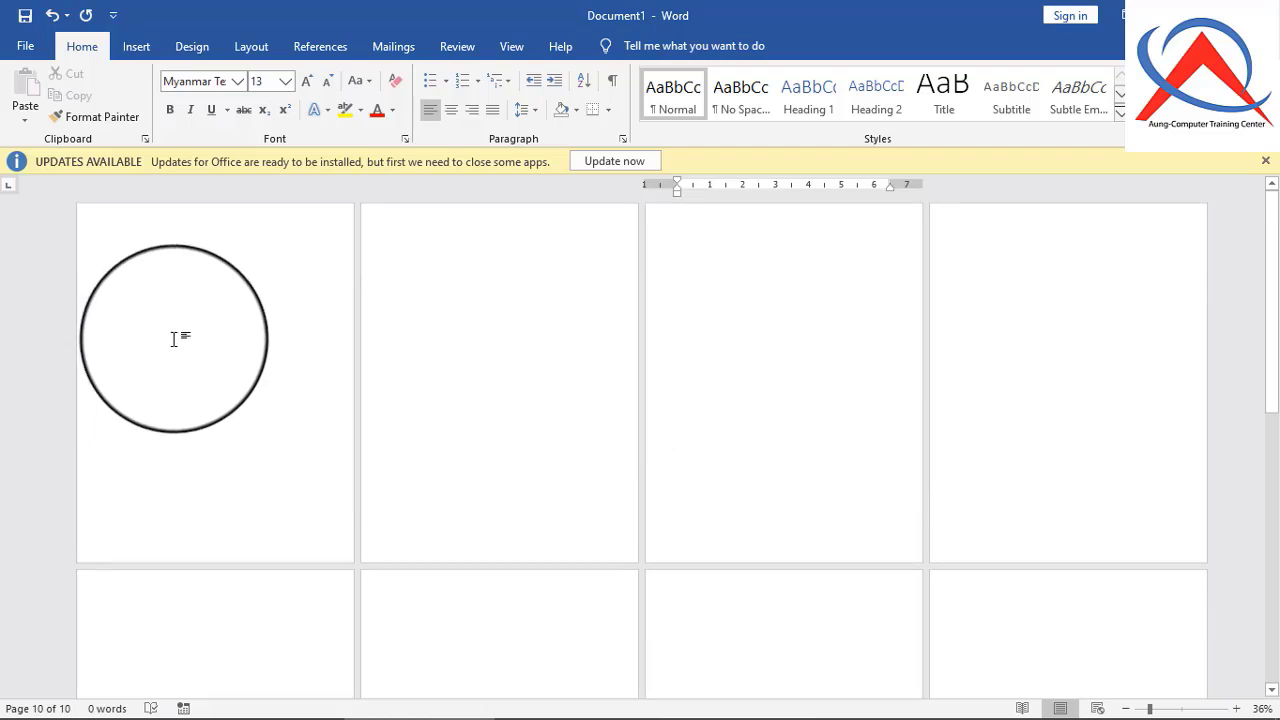
click(185, 250)
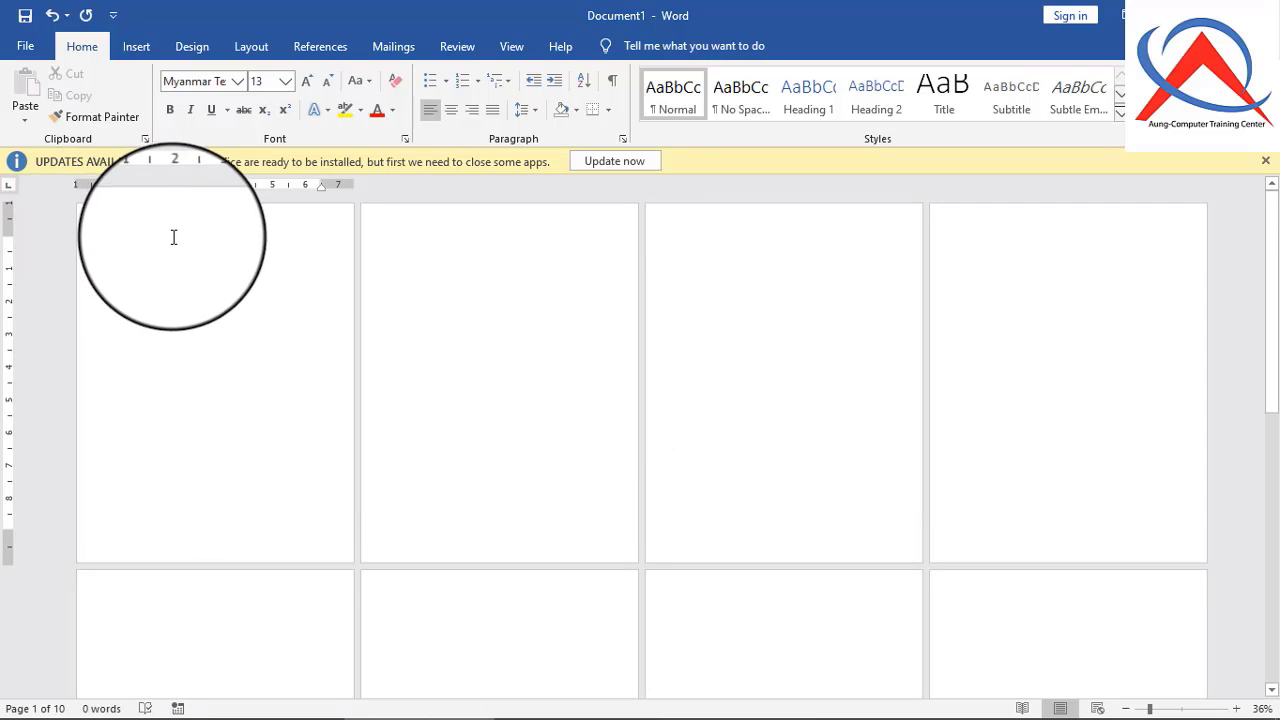
click(135, 45)
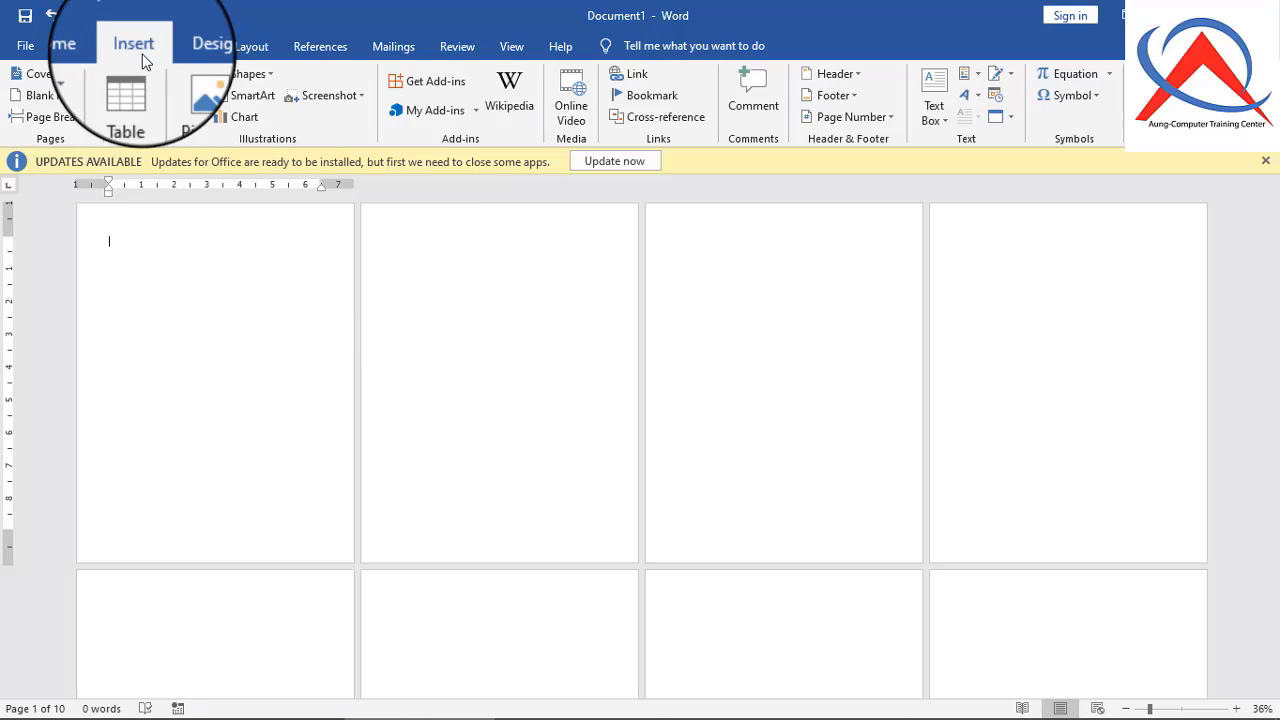
click(885, 118)
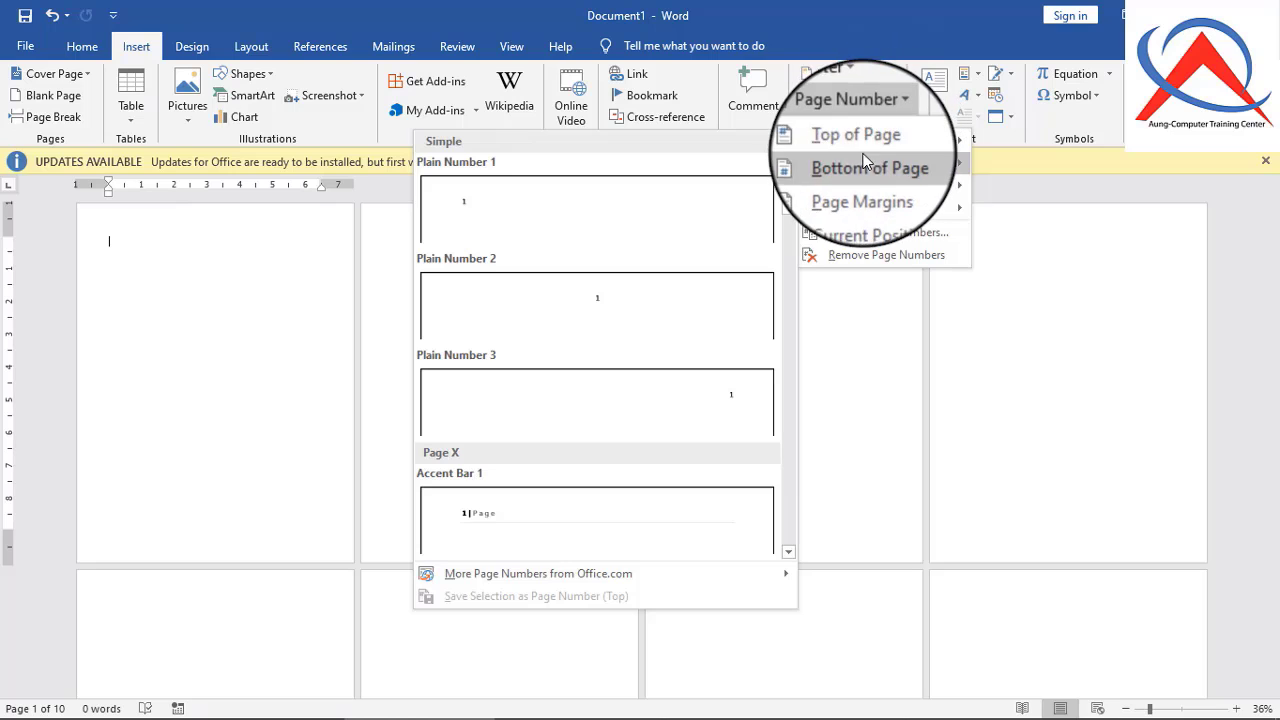
mouse_move(858, 140)
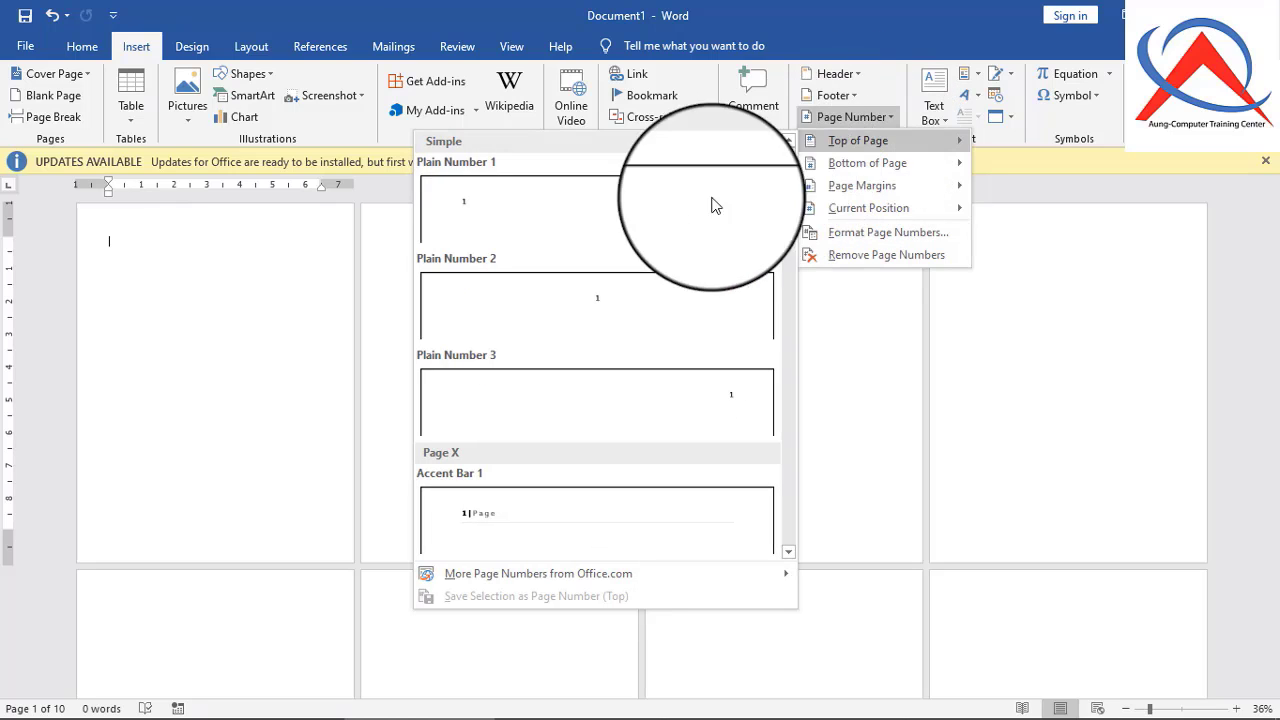
click(622, 299)
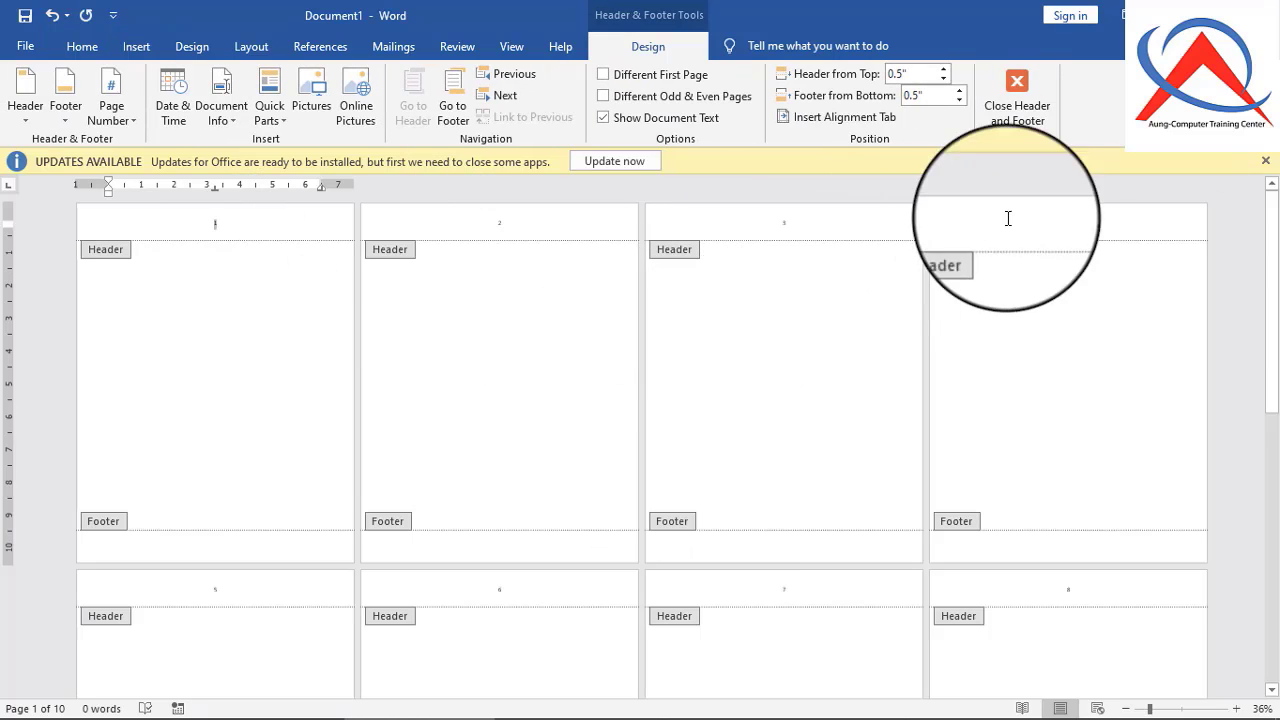
click(1017, 100)
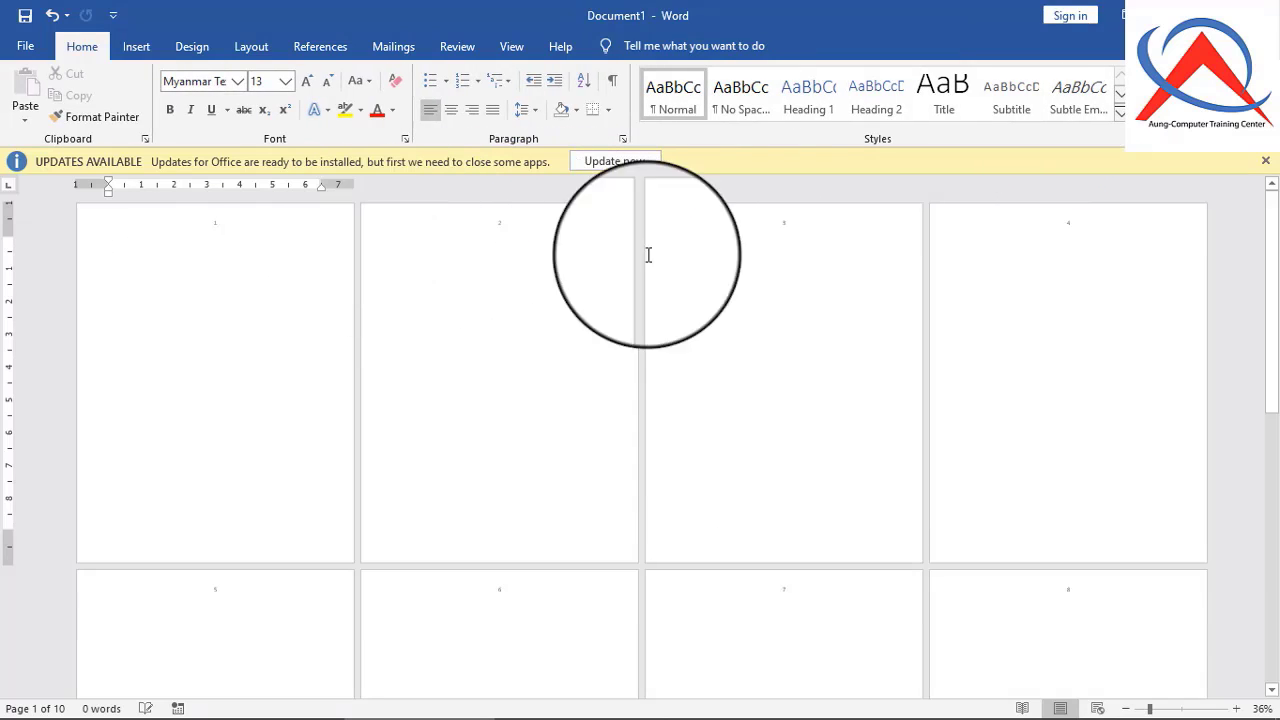
Undo the insertion of the centred page numbers at the top of the pages
click(1152, 710)
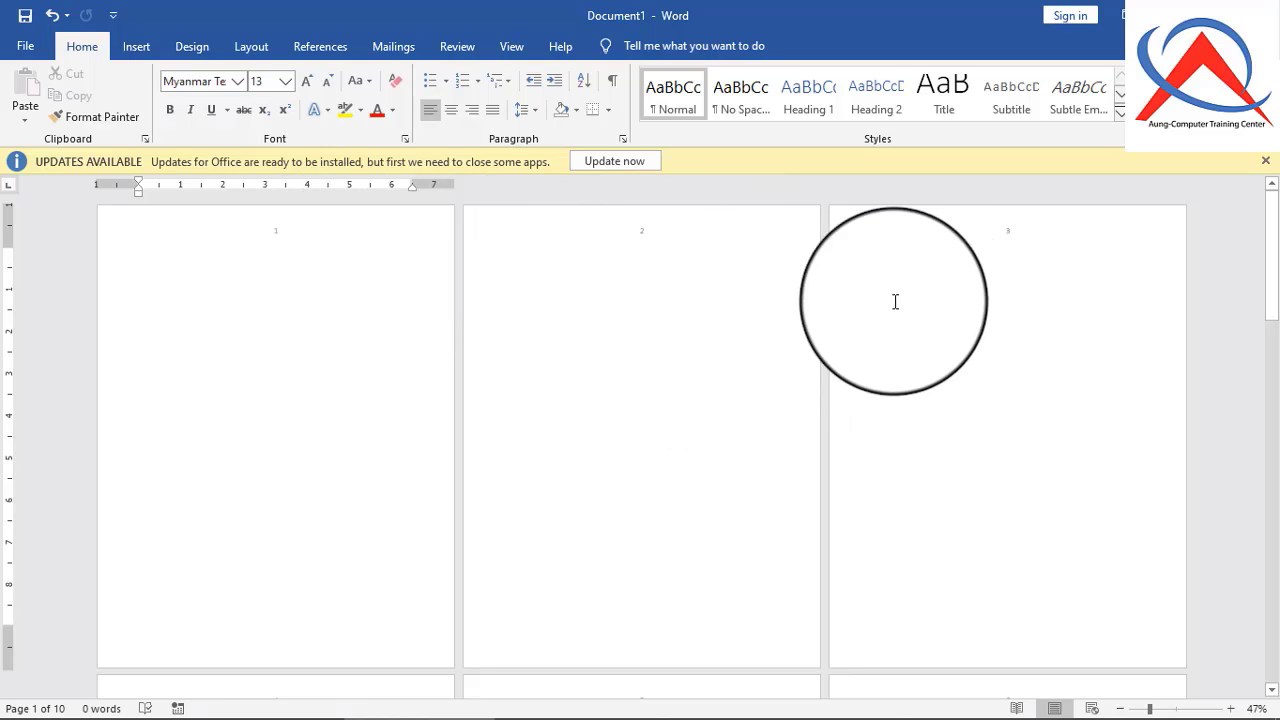
scroll(1040, 440, down, 1)
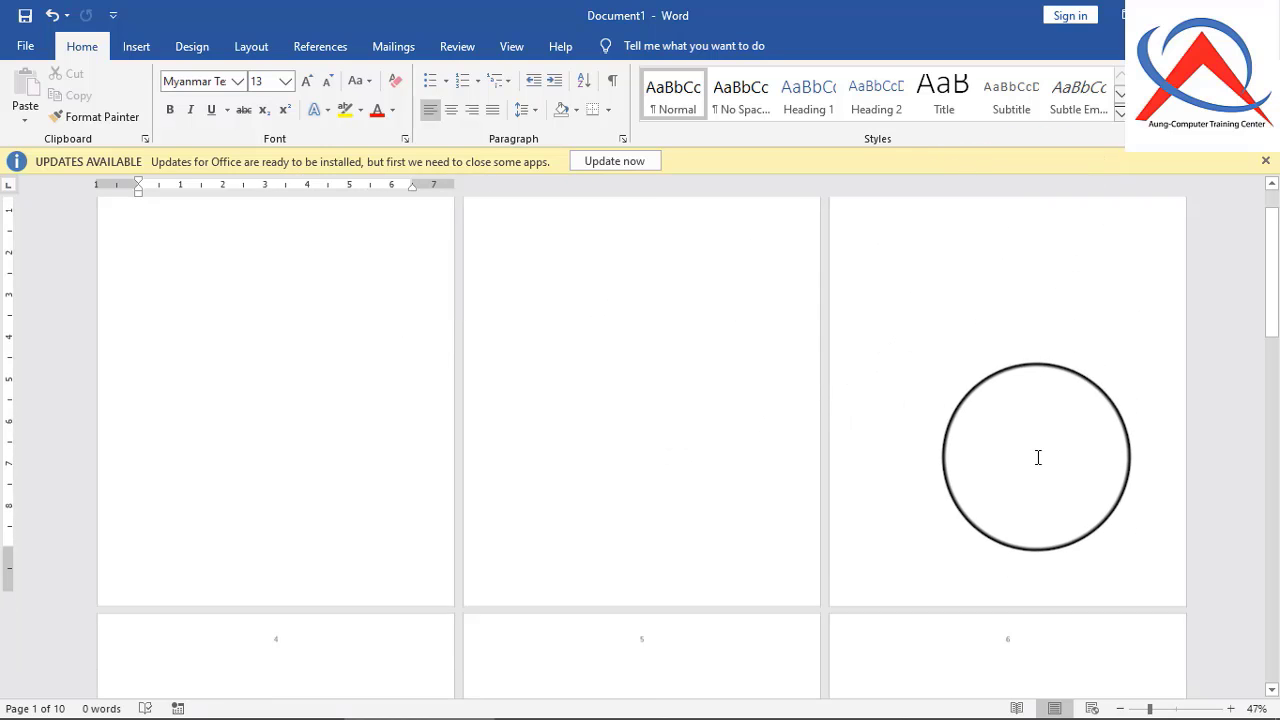
scroll(1036, 410, up, 1)
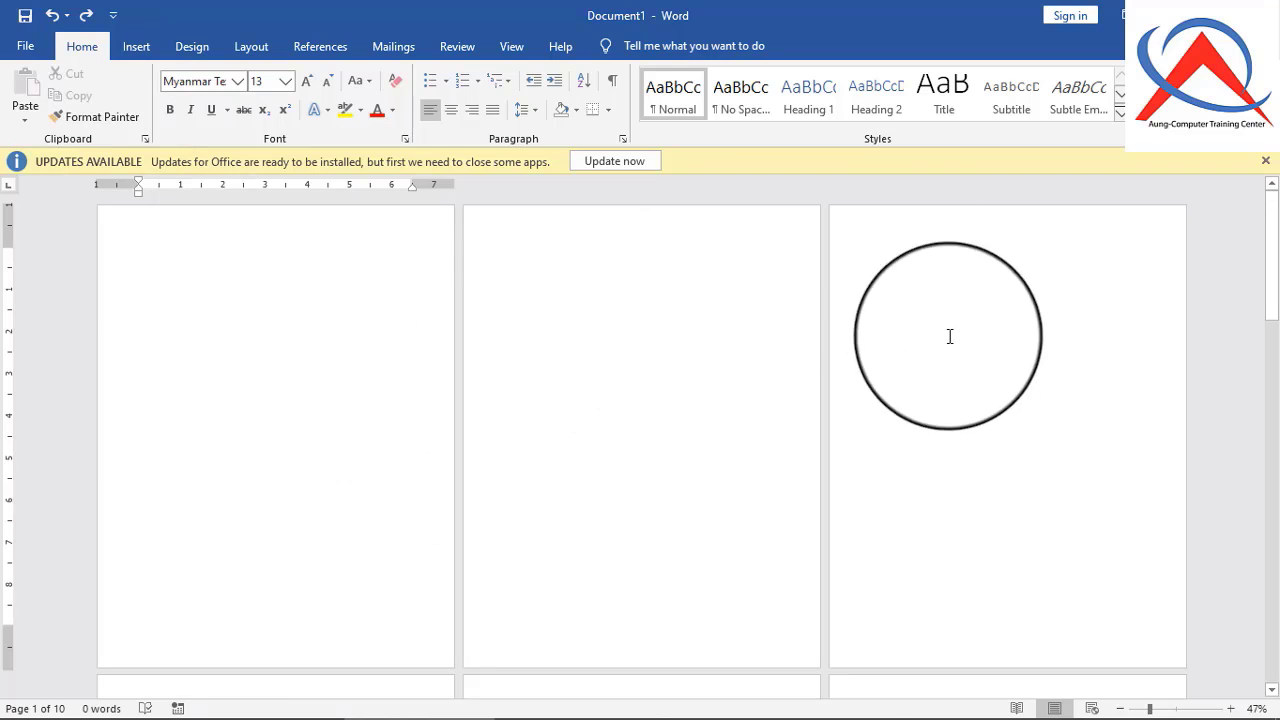
scroll(955, 251, down, 3)
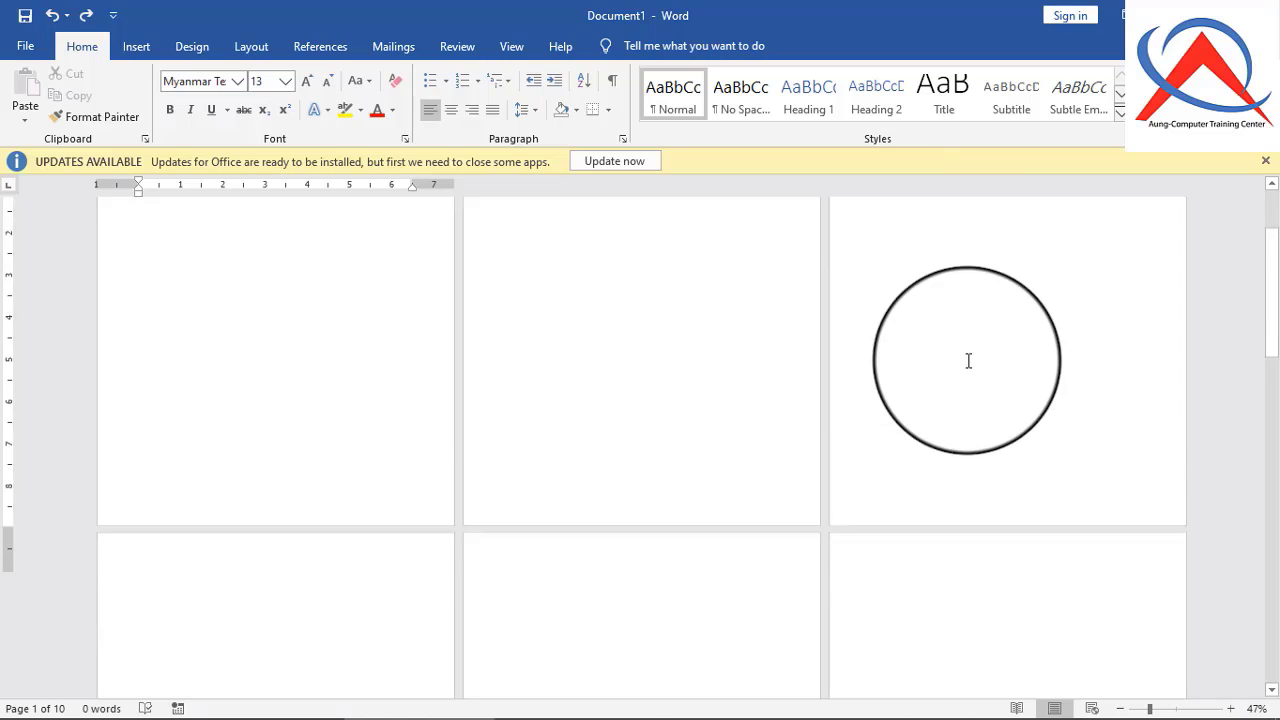
scroll(969, 360, up, 2)
scroll(971, 306, up, 1)
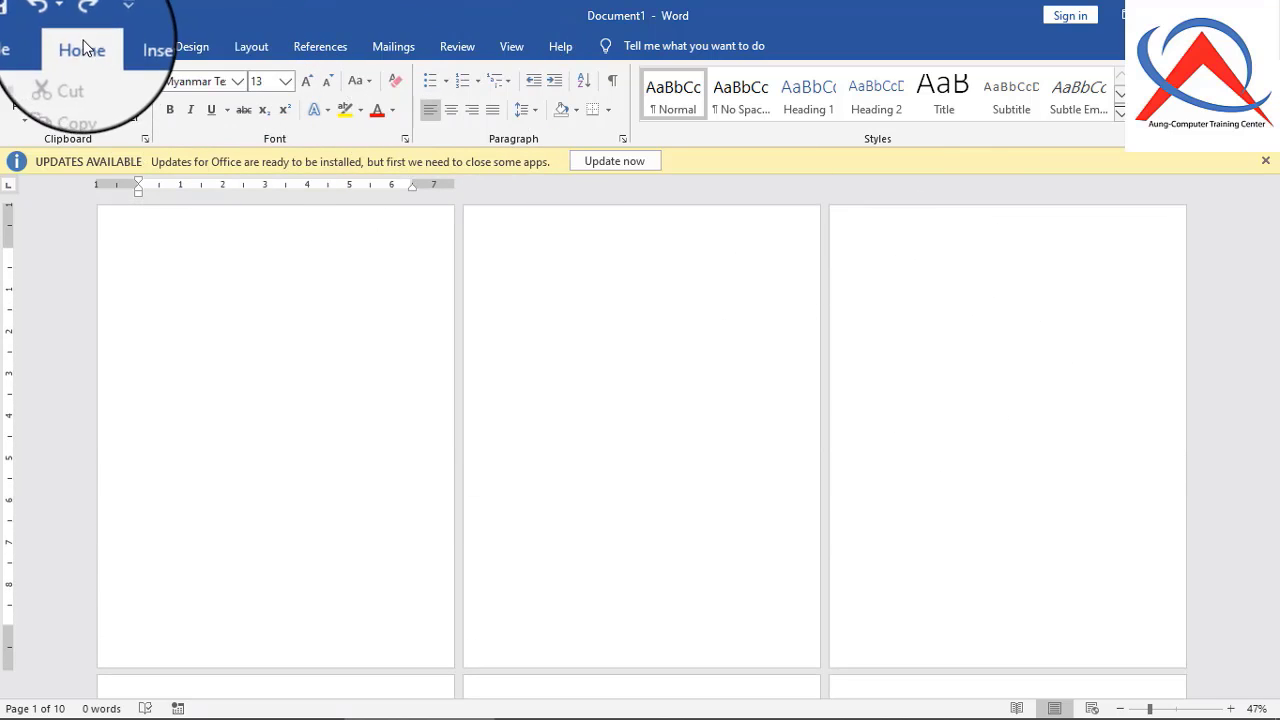
Show the formatting marks and insert a Next Page section break before the page break on page 3
click(614, 83)
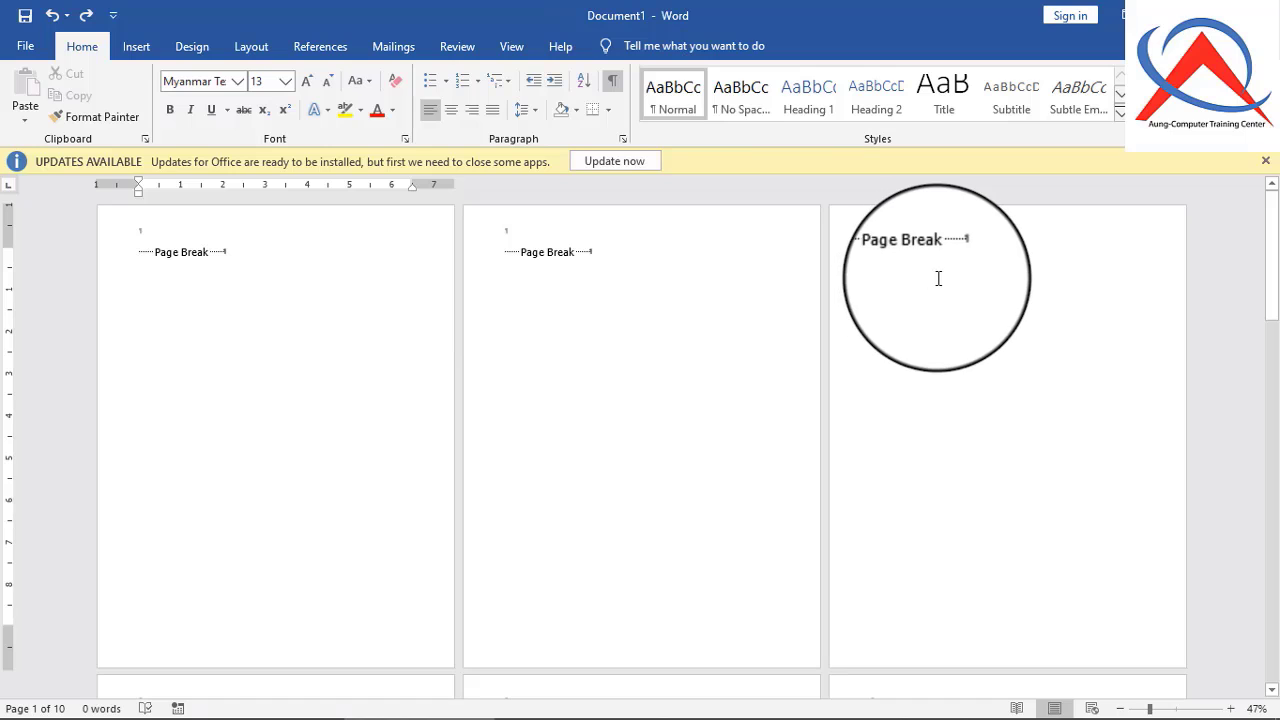
click(890, 266)
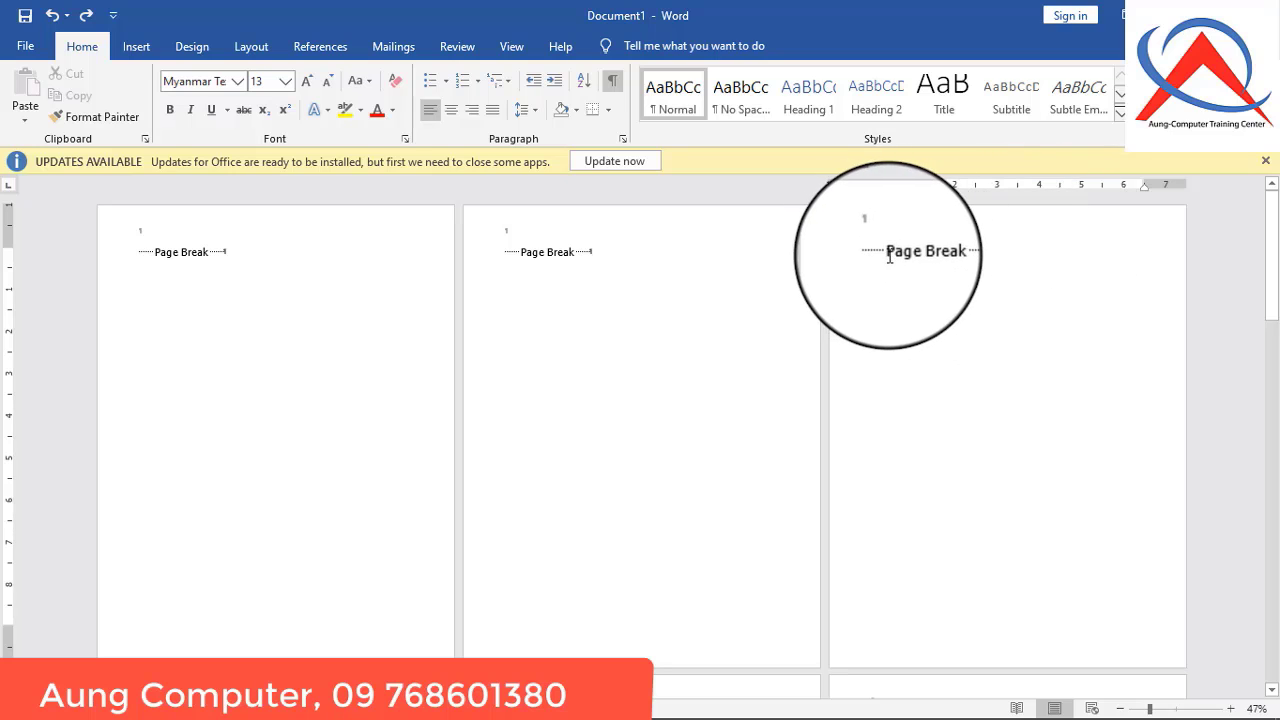
click(259, 48)
click(260, 74)
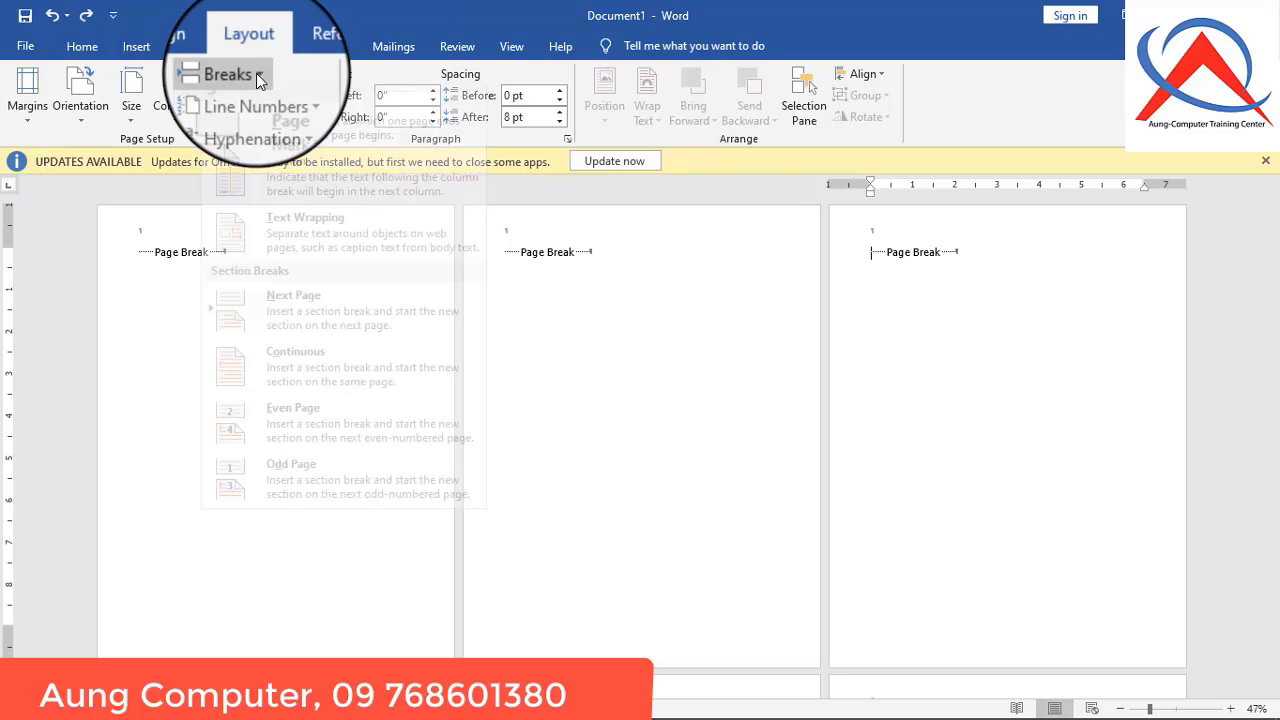
click(301, 327)
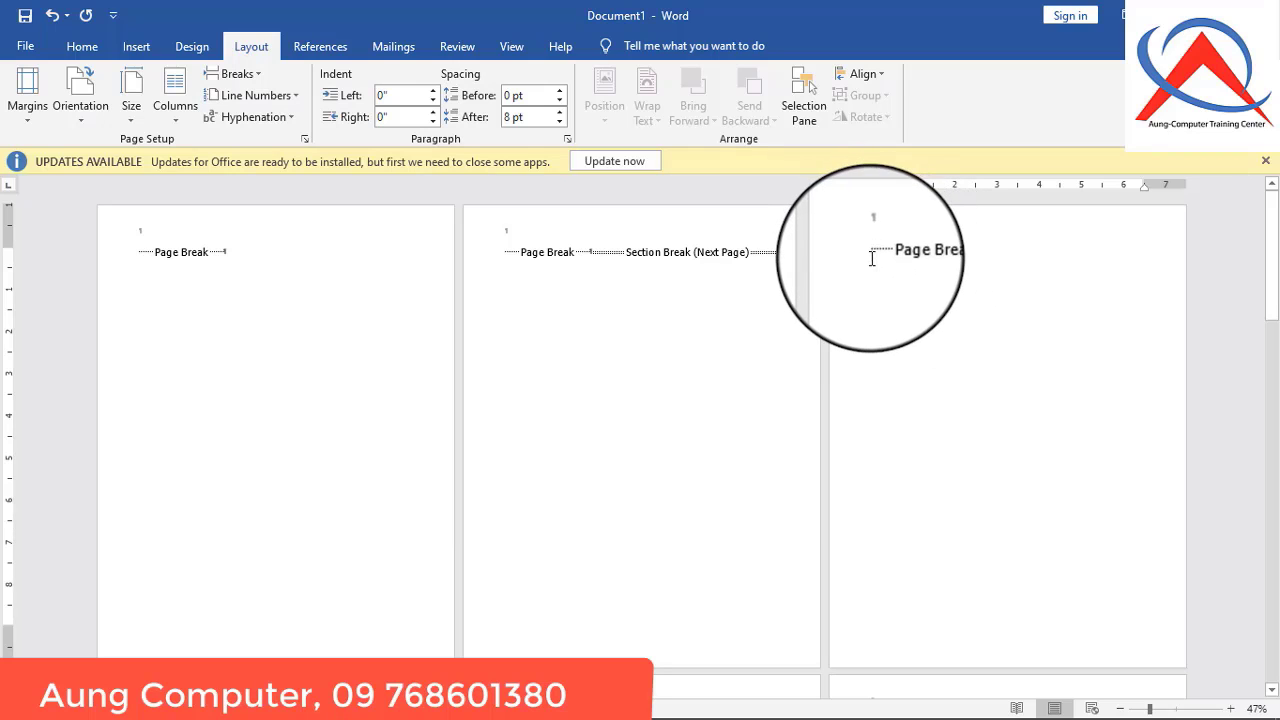
Add page numbers at the top of the page with the Plain Number 3 style and unlink the section 2 header from the previous section
click(136, 46)
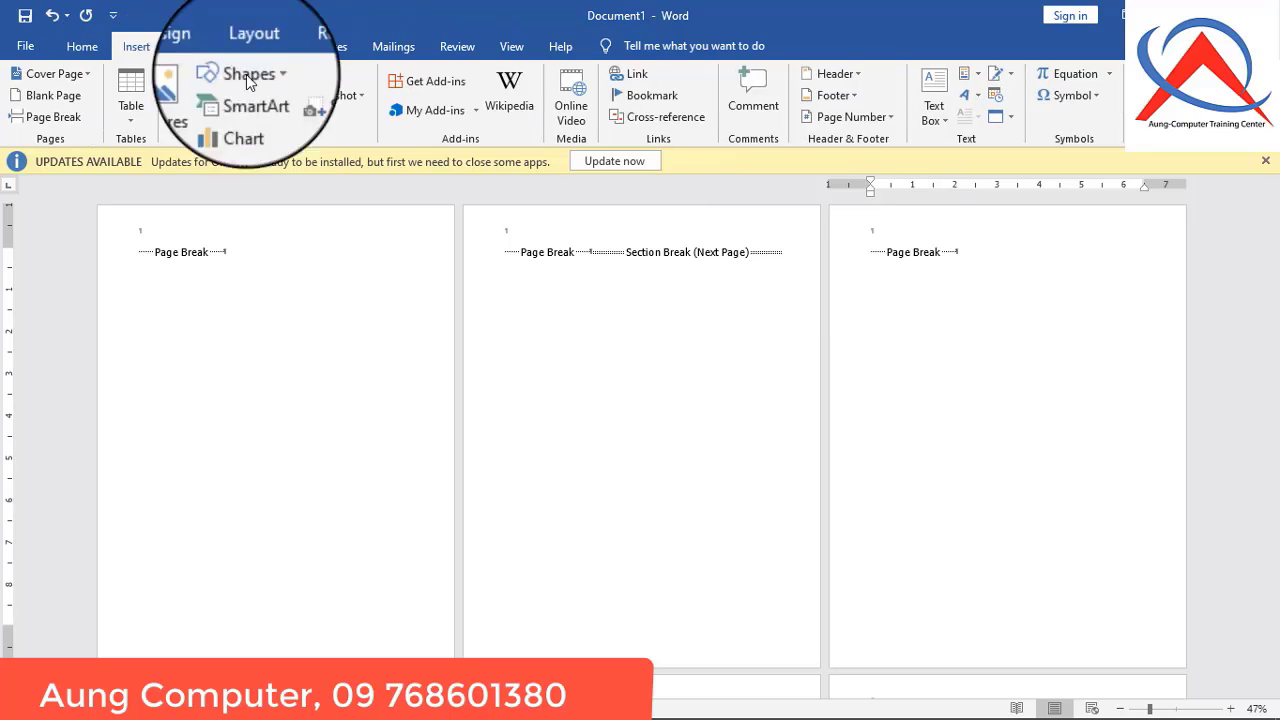
click(852, 117)
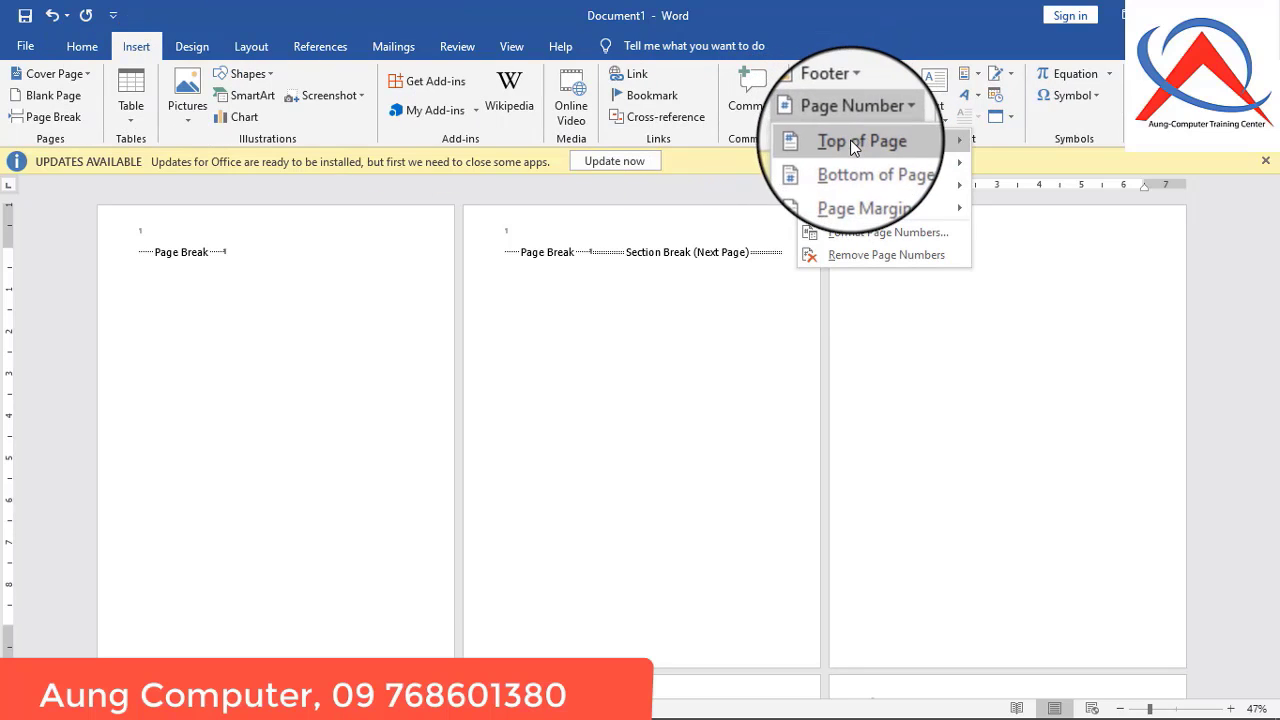
mouse_move(855, 142)
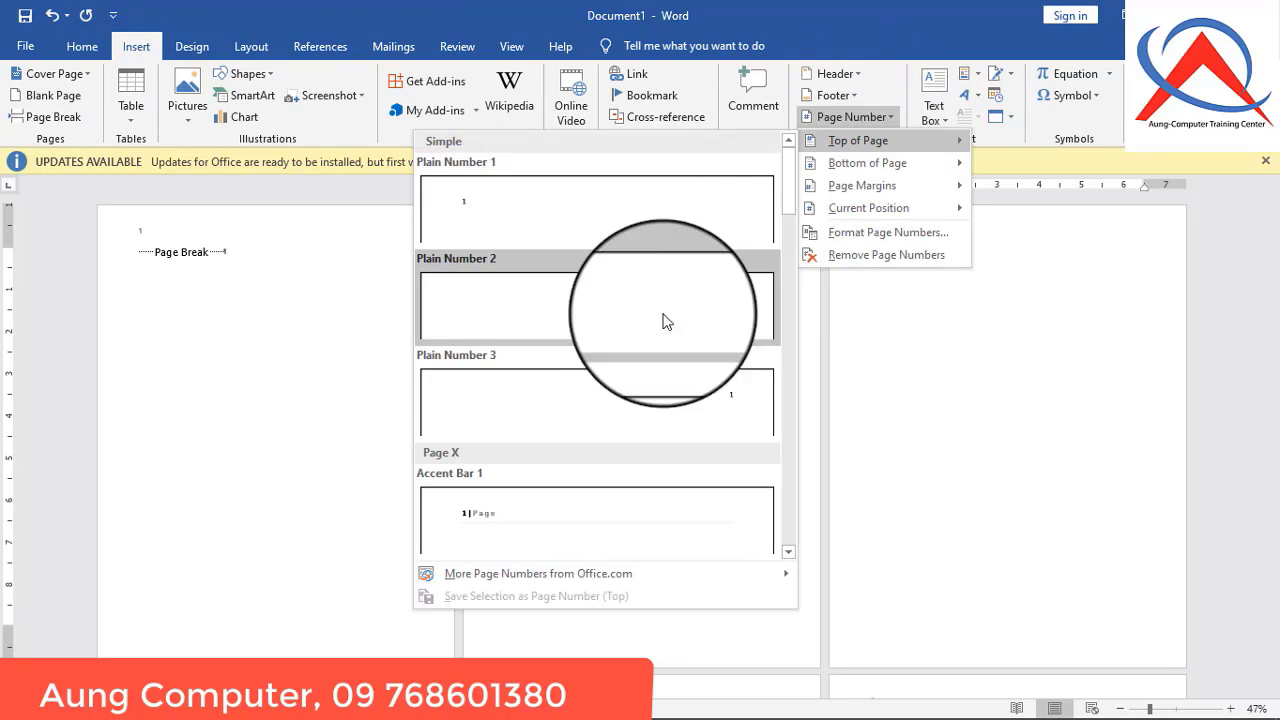
click(729, 397)
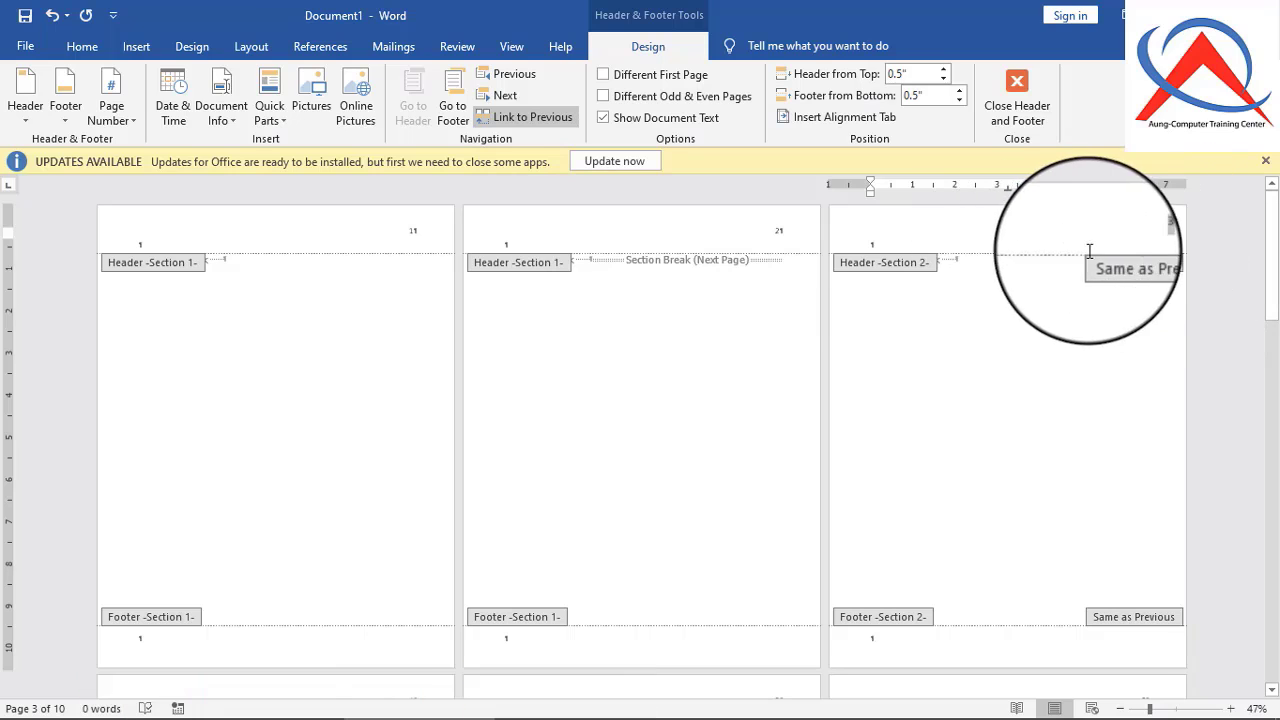
click(540, 118)
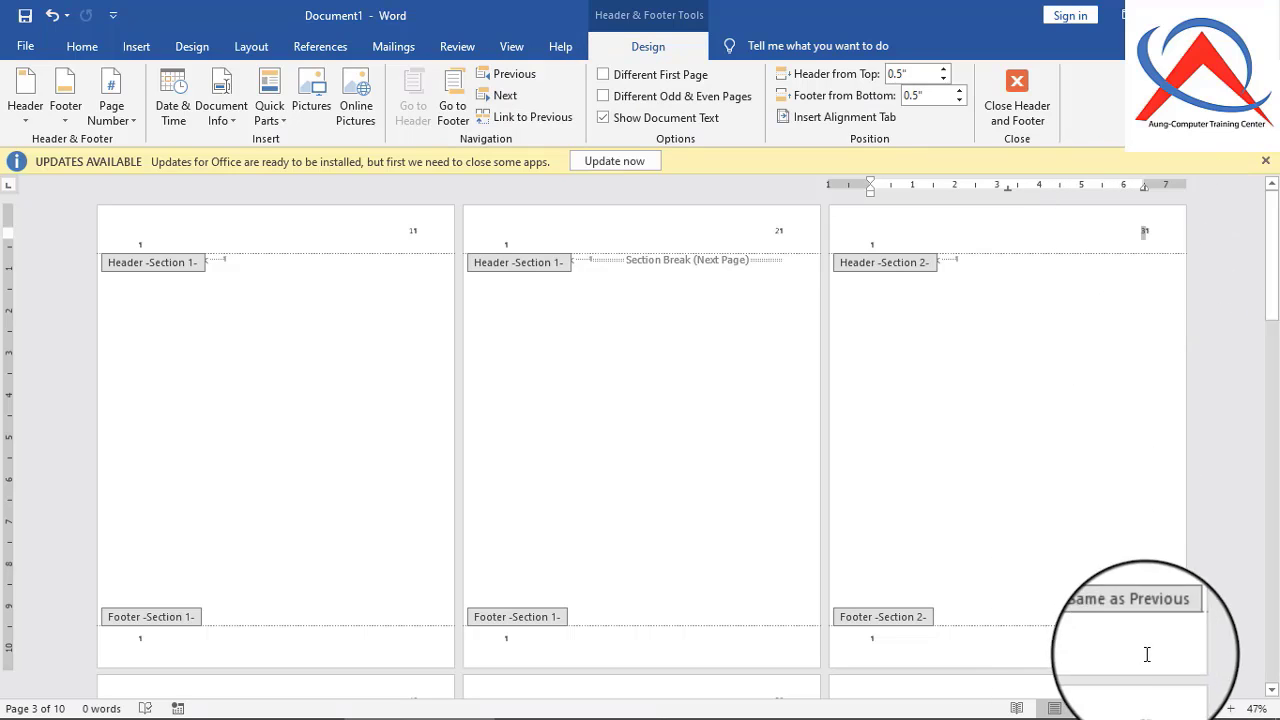
Set the page numbering of section 2 to start at 1, keeping the 1, 2, 3 number format
drag(1150, 710, 1165, 709)
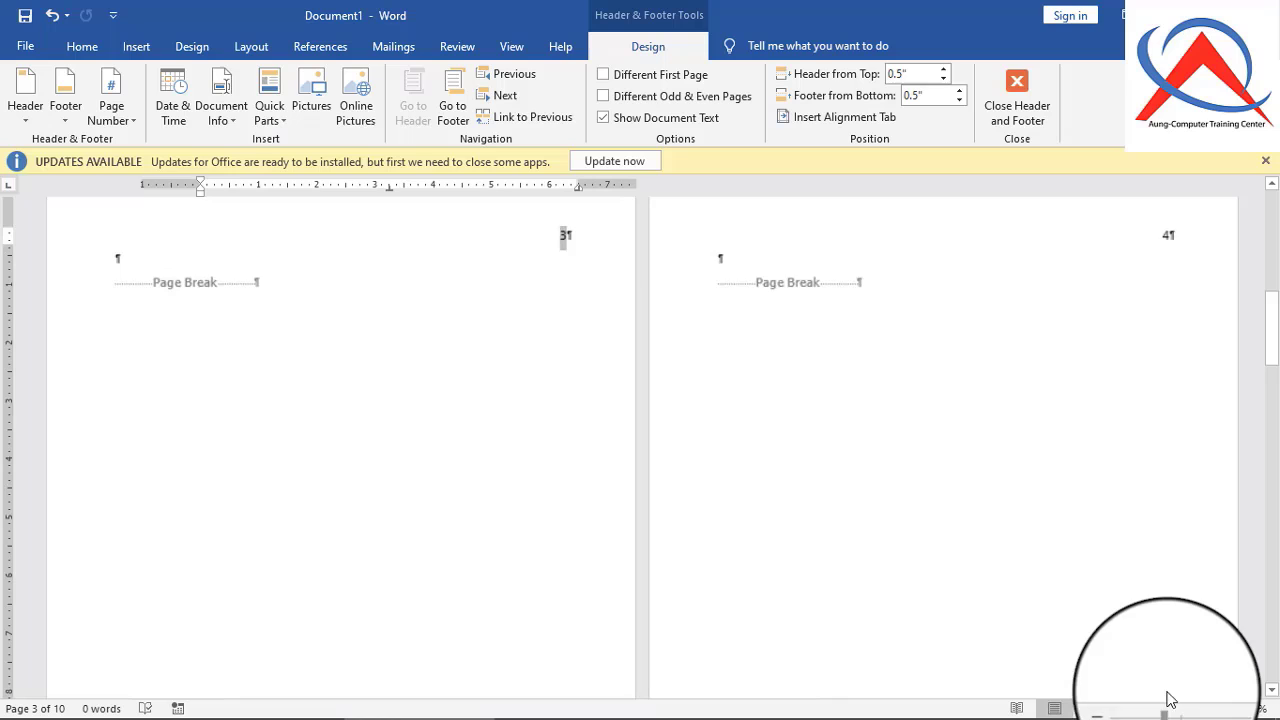
double_click(563, 235)
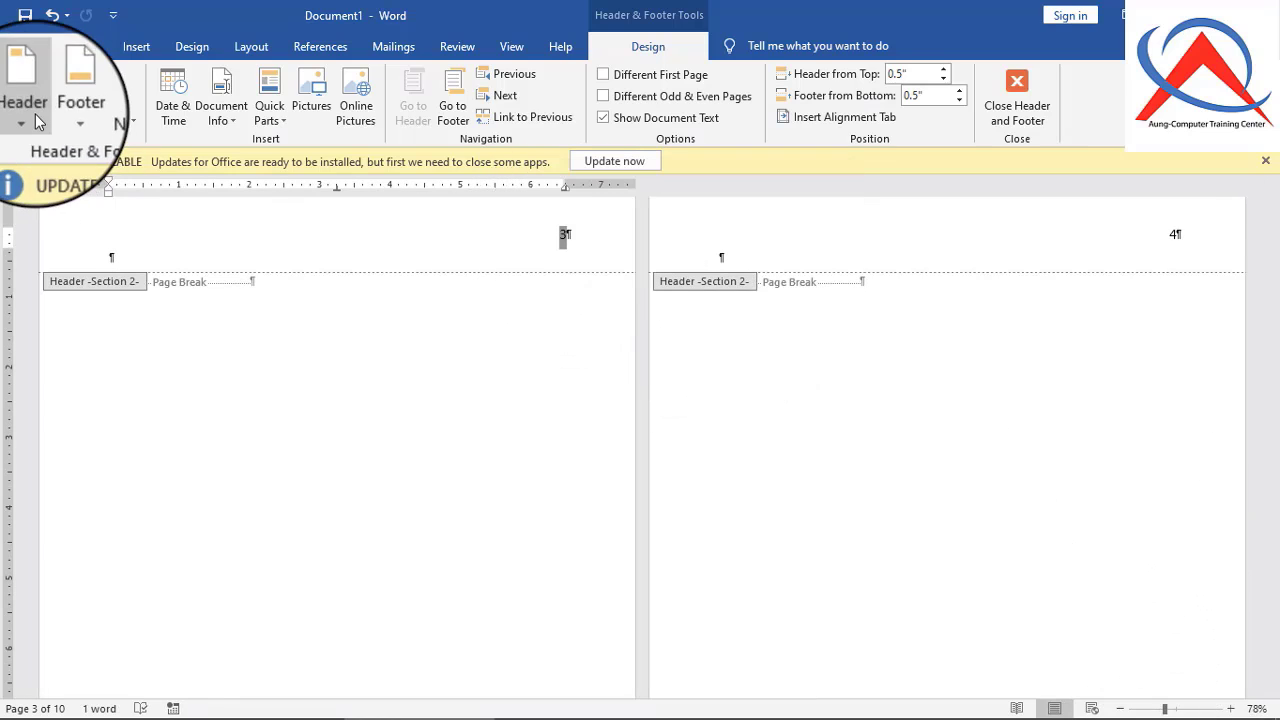
click(122, 116)
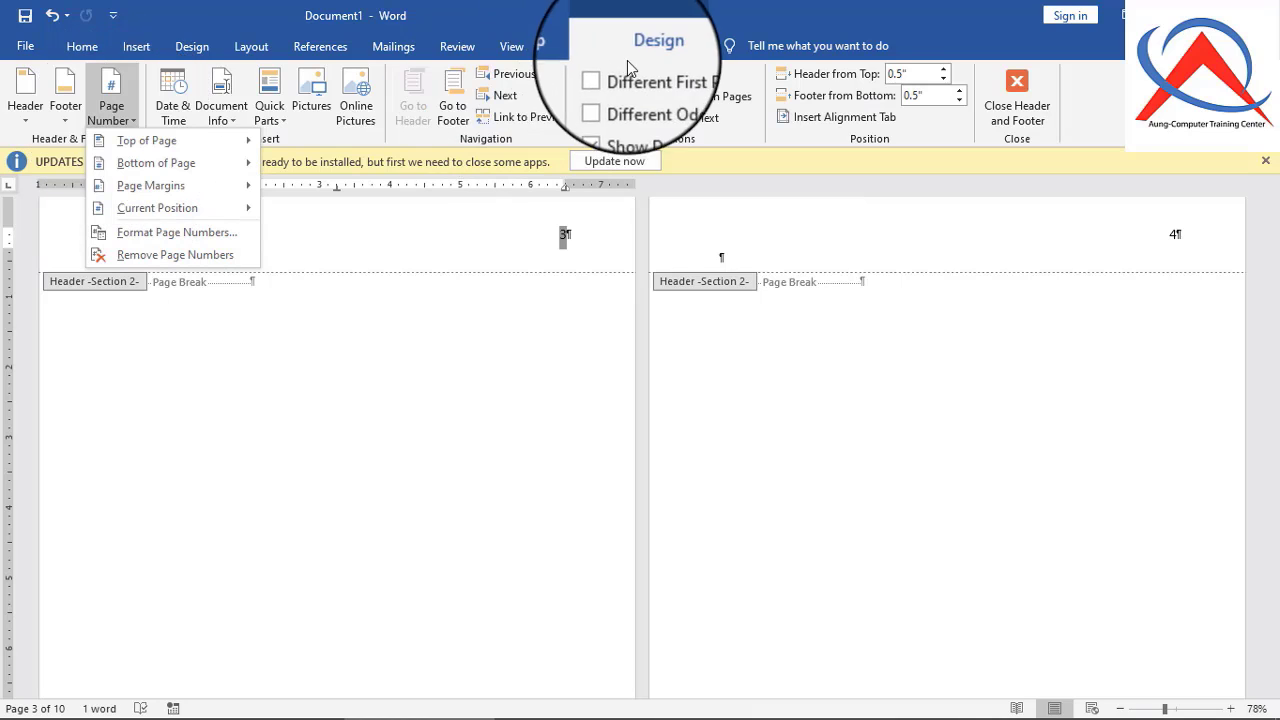
click(184, 232)
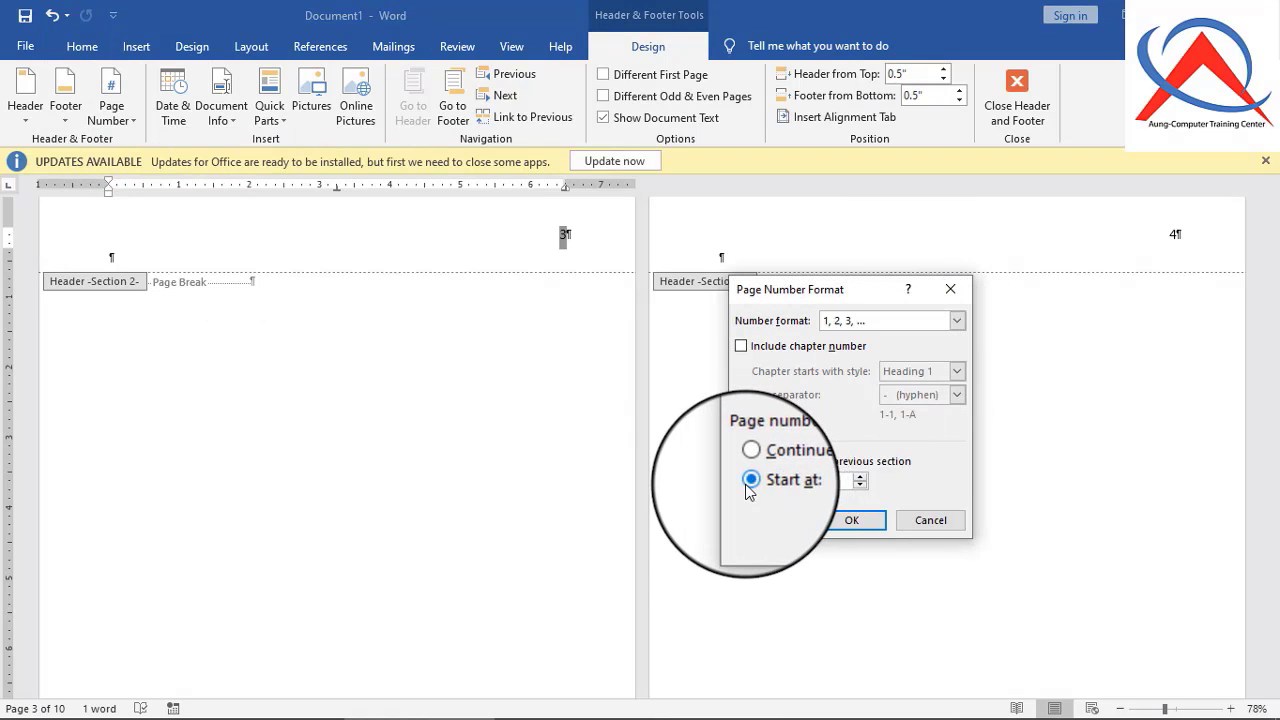
drag(745, 486, 768, 496)
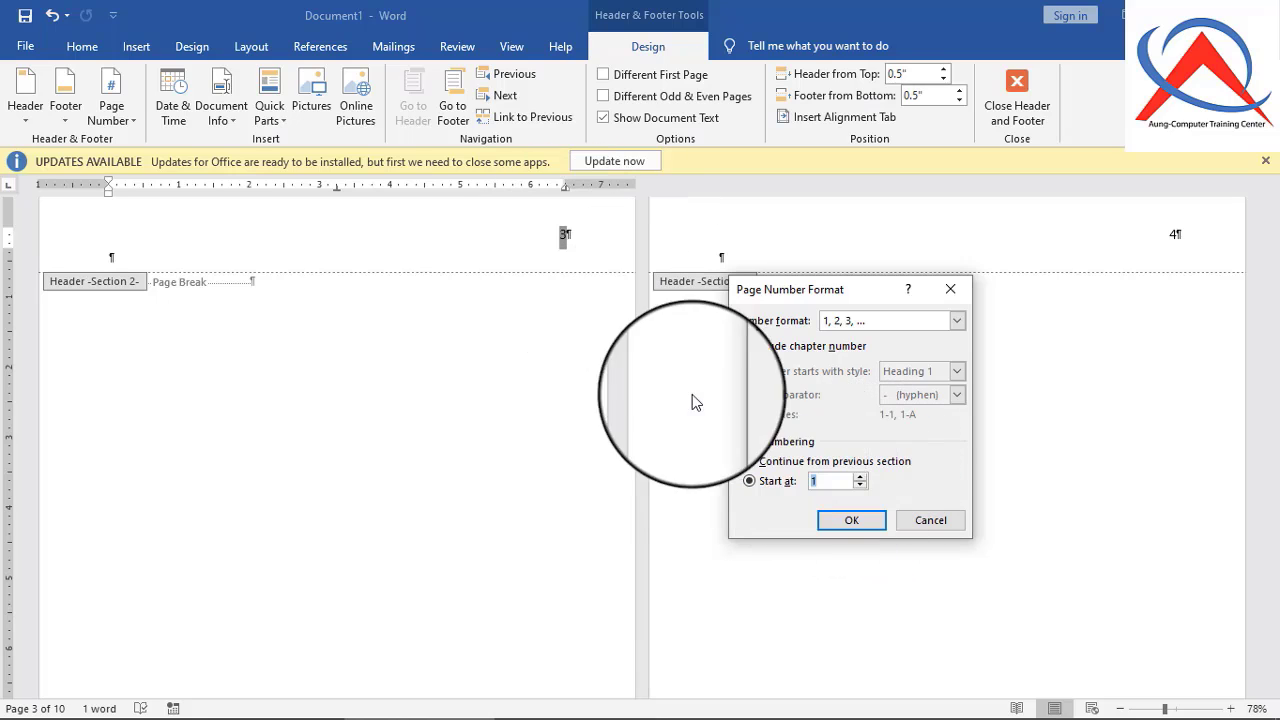
click(851, 522)
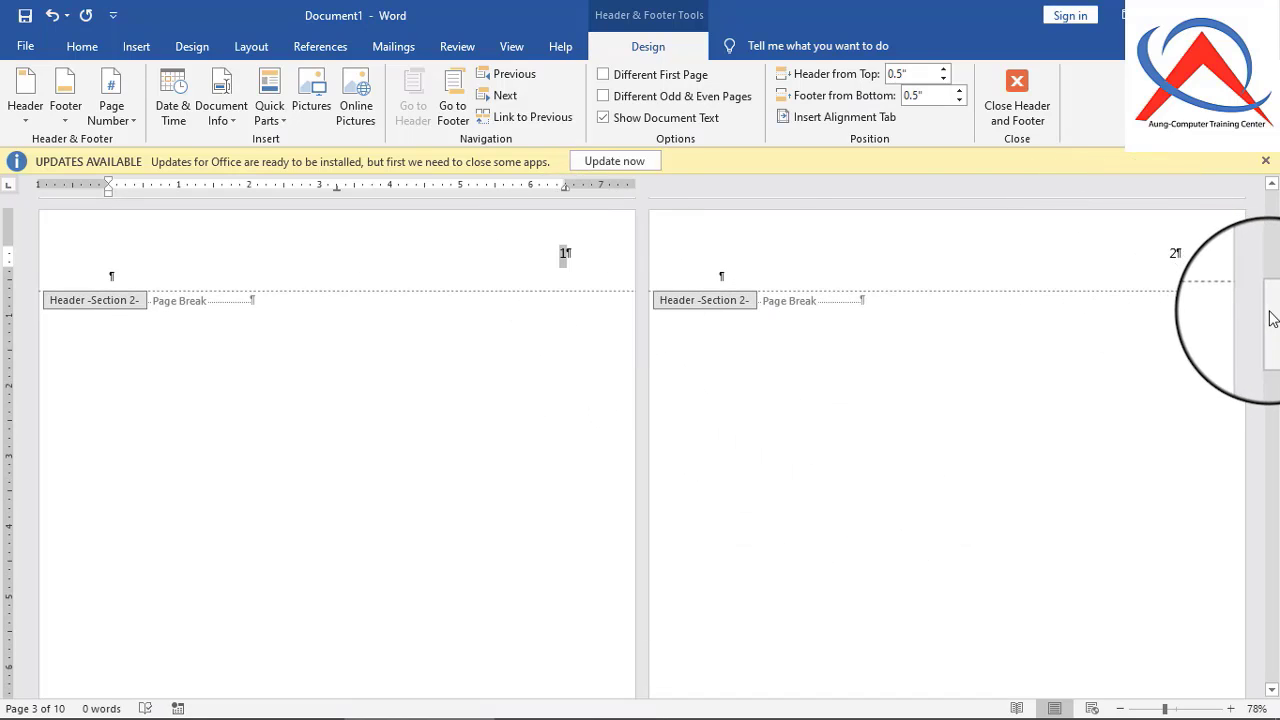
Delete the page number from the section 1 header and check the headers of the following pages
drag(1273, 318, 1275, 200)
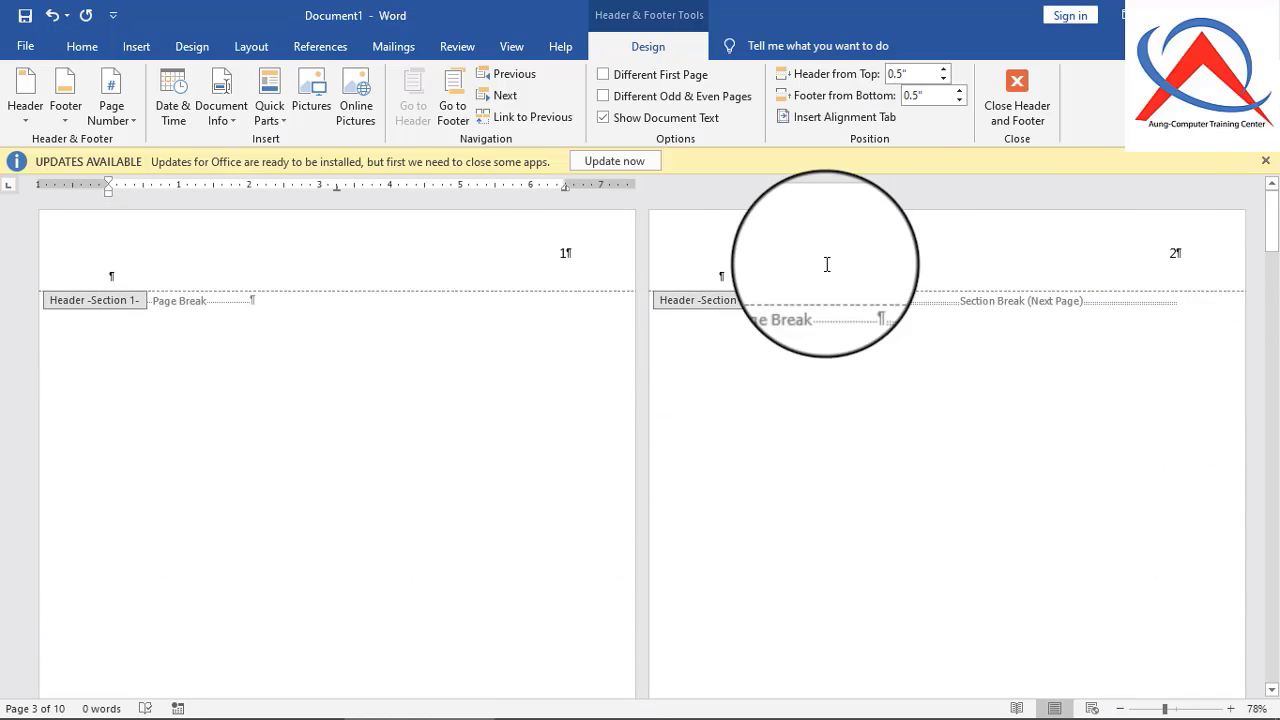
double_click(563, 254)
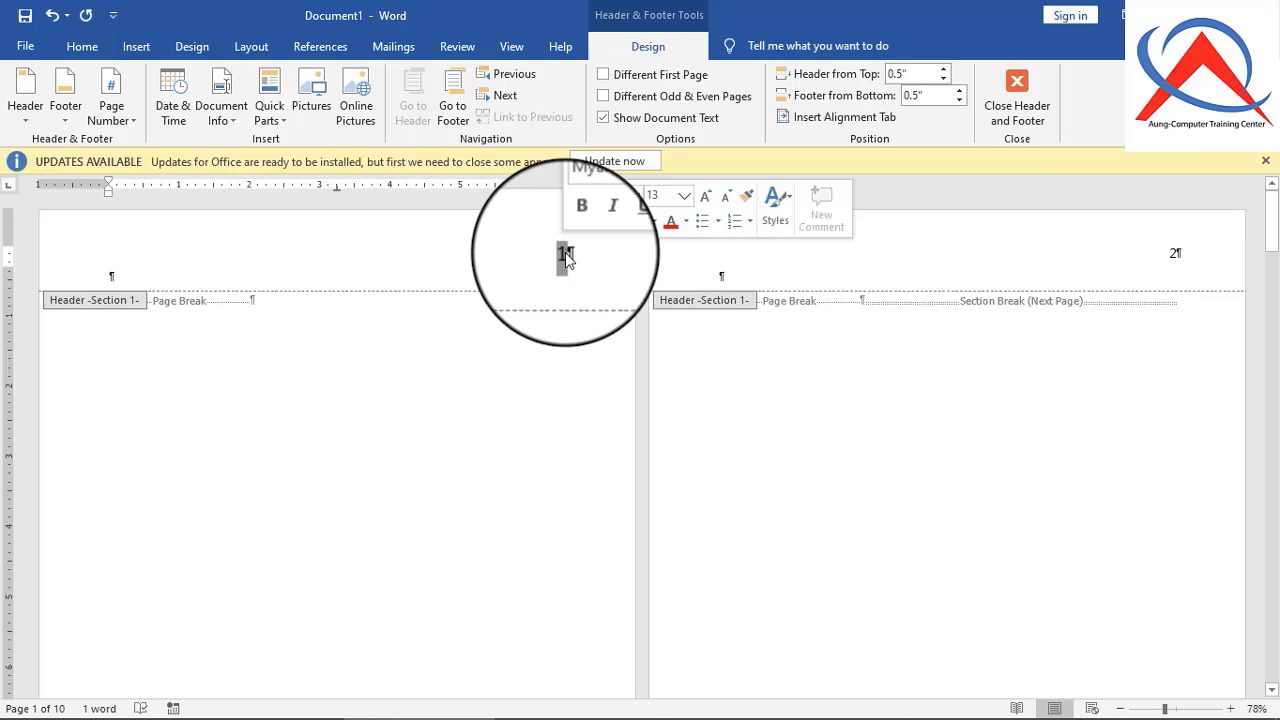
key(Delete)
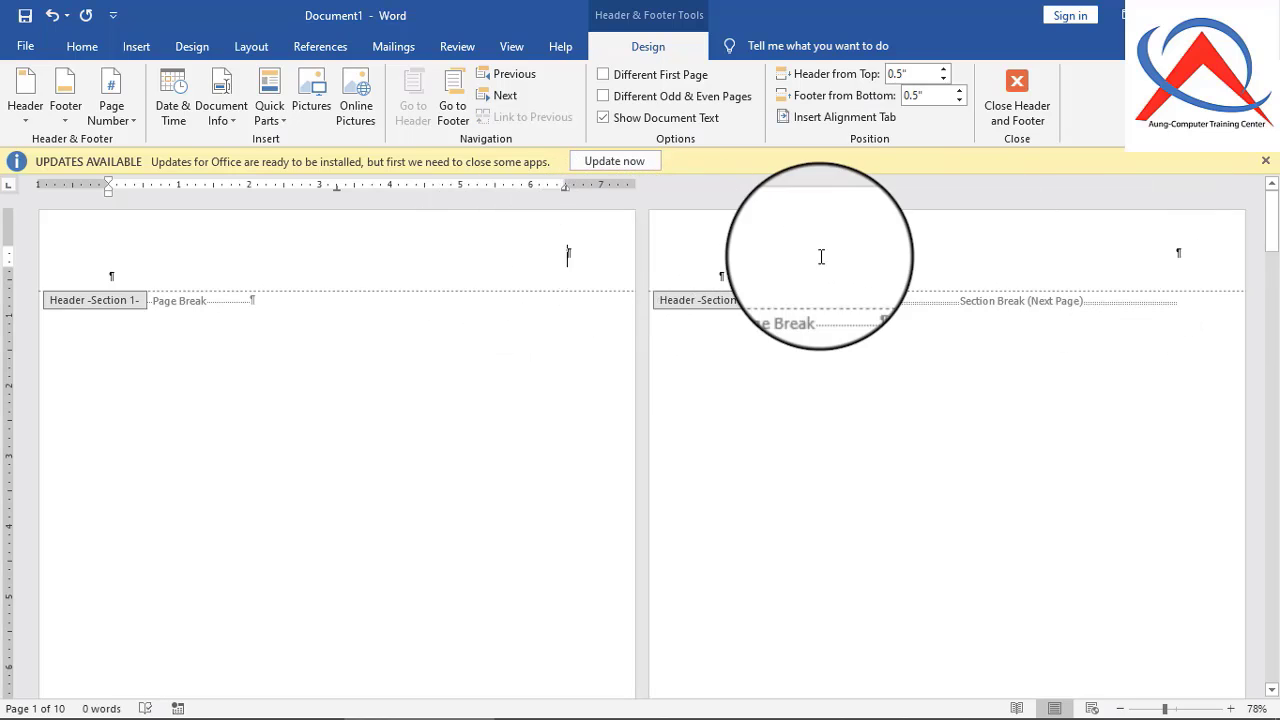
scroll(800, 500, down, 10)
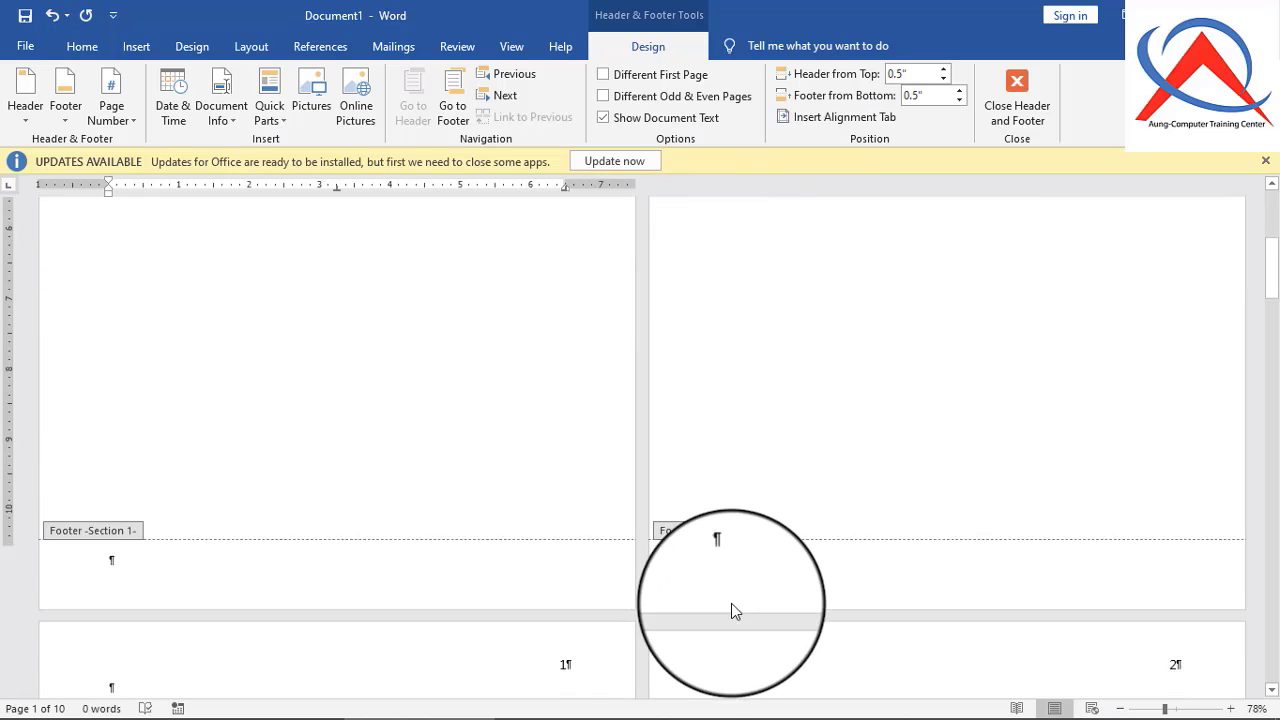
scroll(593, 542, down, 2)
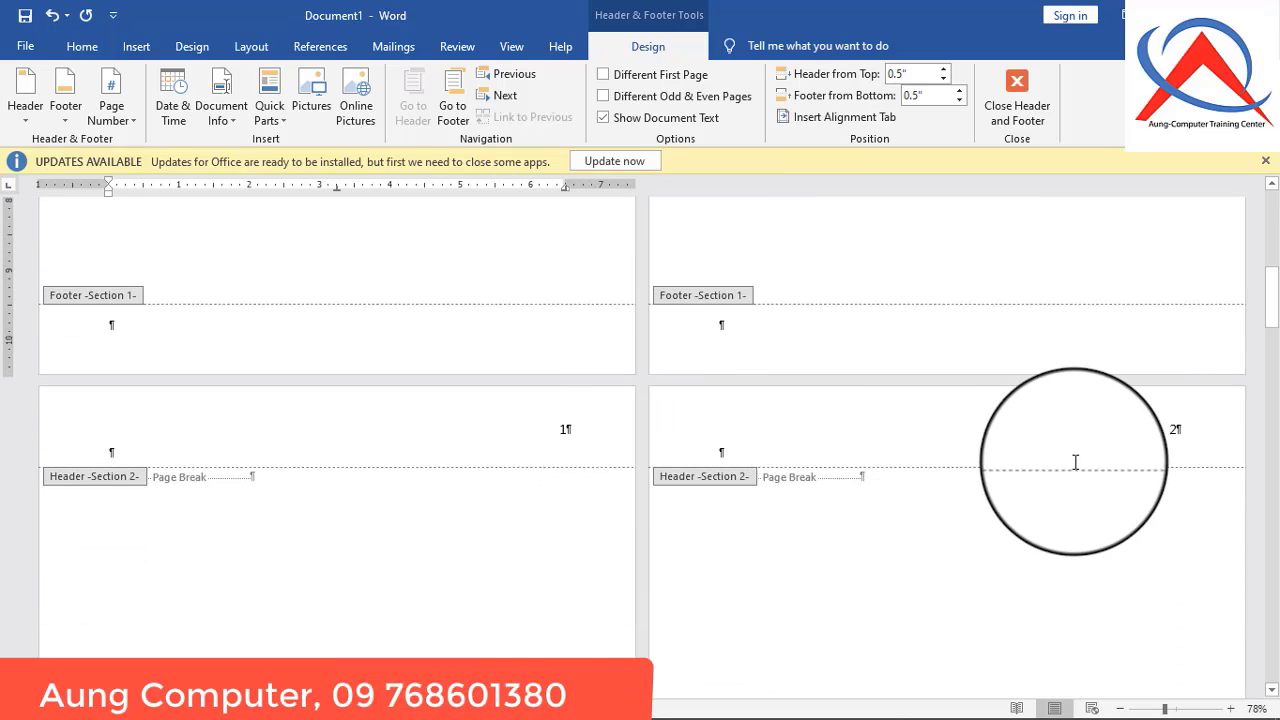
scroll(486, 460, down, 10)
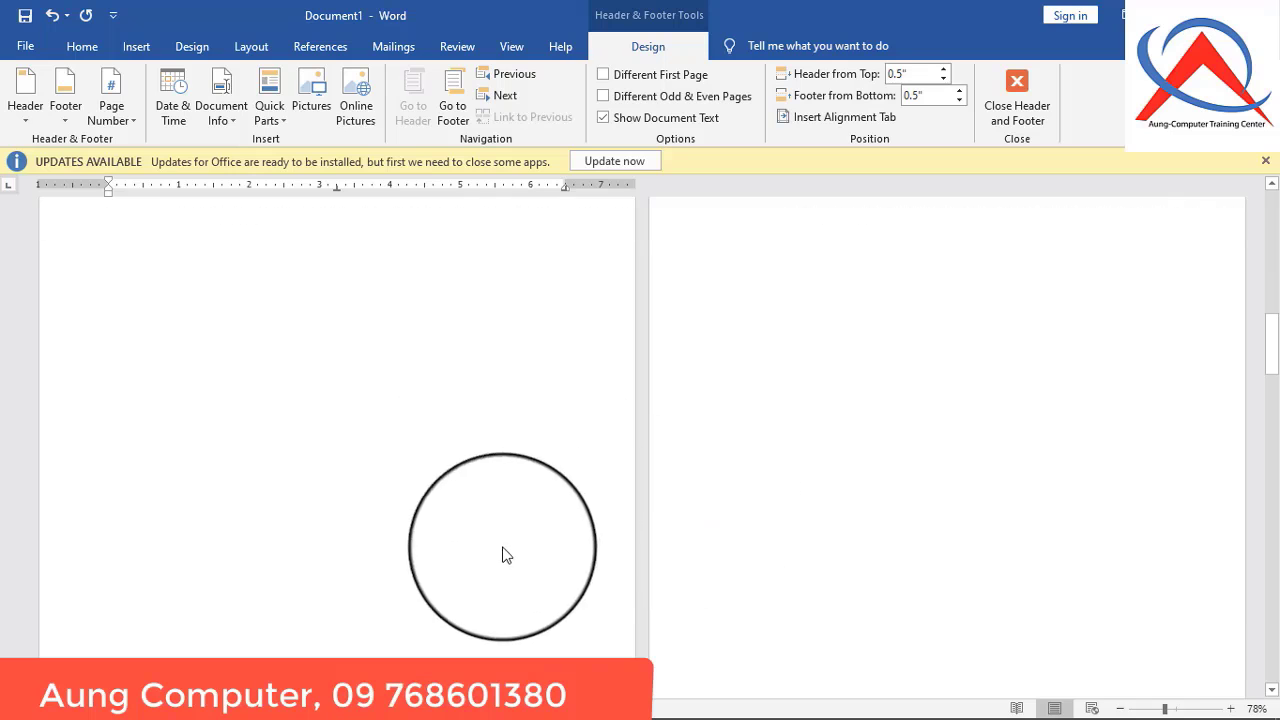
Change the page number in the section 2 header to the recently used W49ArtHous Burmese font
scroll(482, 625, down, 8)
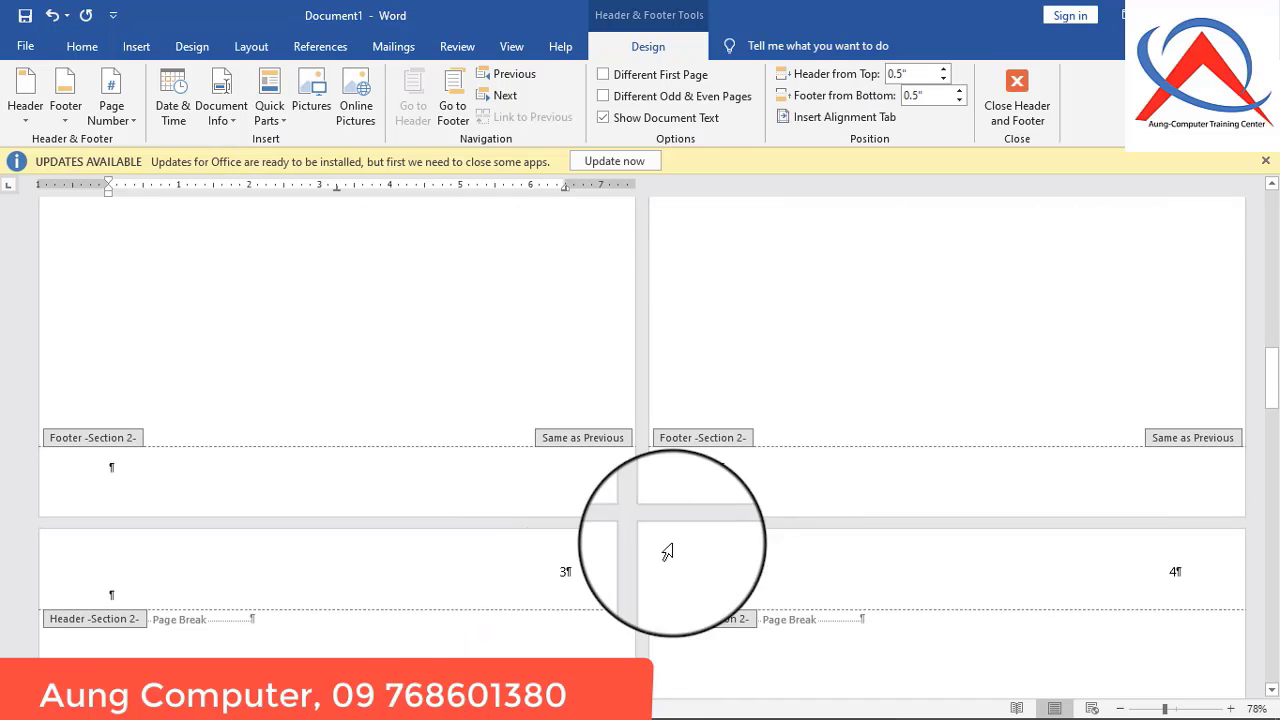
scroll(634, 440, down, 6)
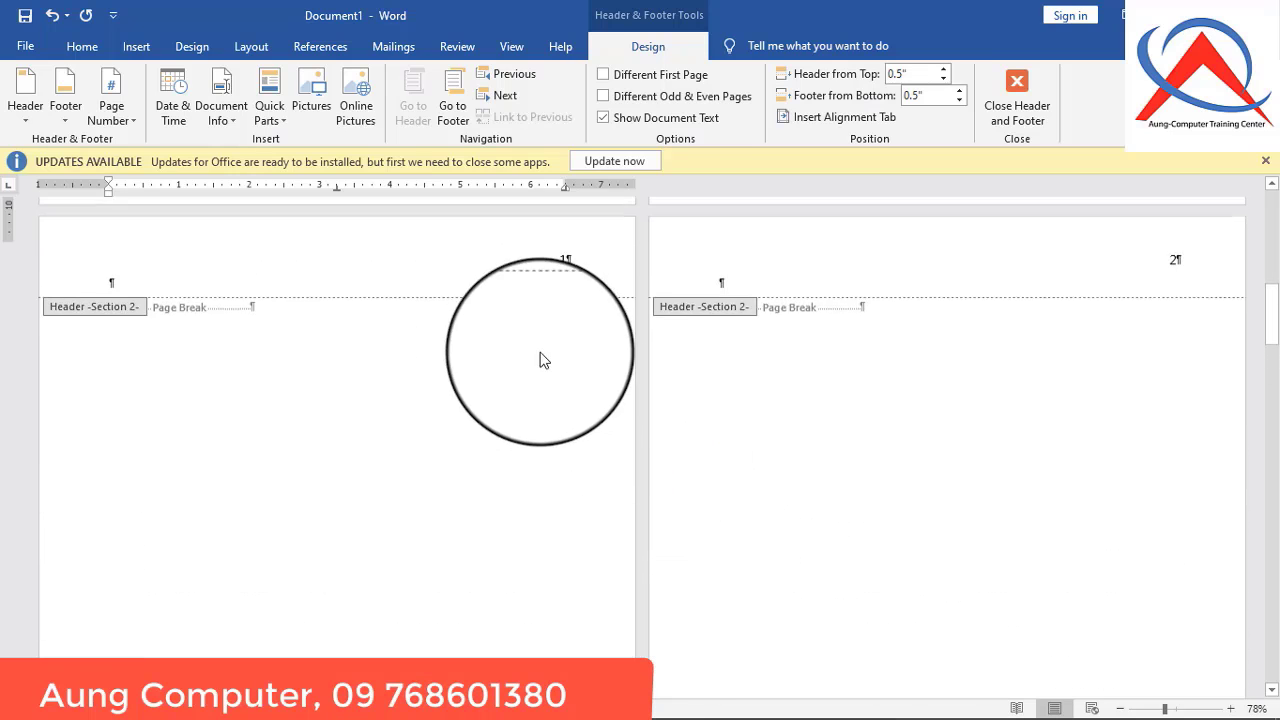
drag(1274, 320, 1275, 294)
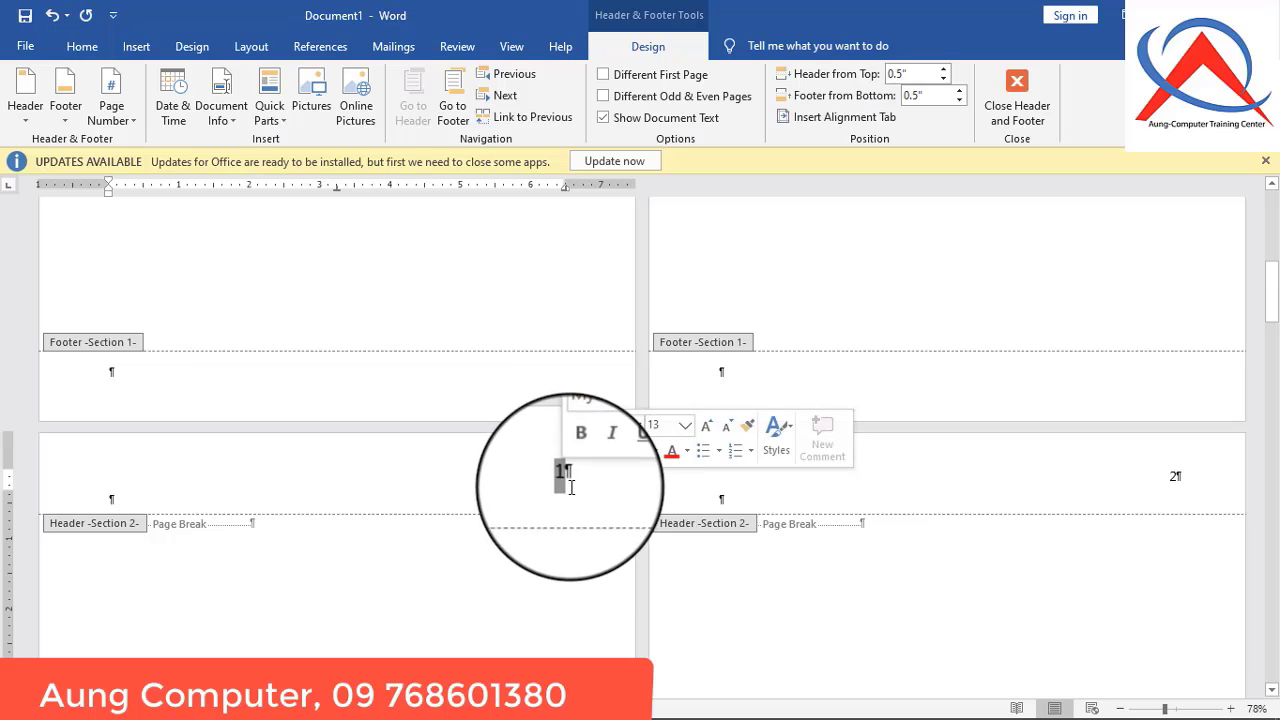
click(70, 56)
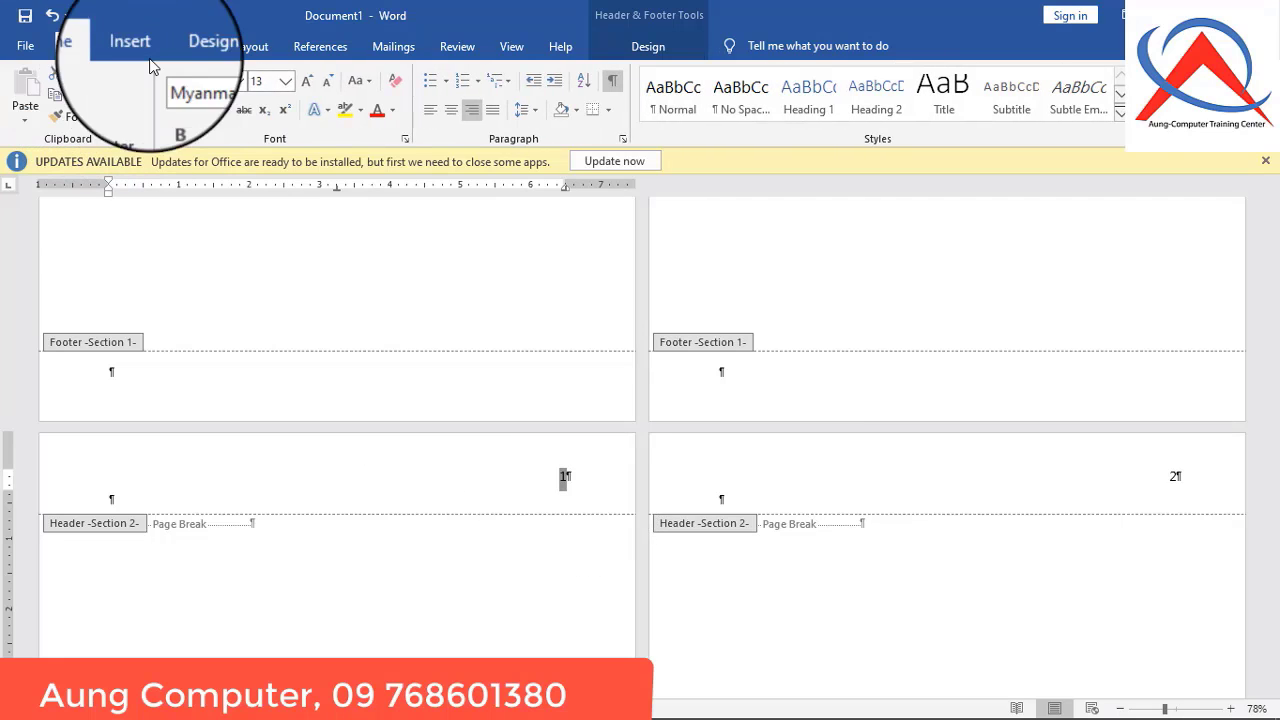
click(238, 82)
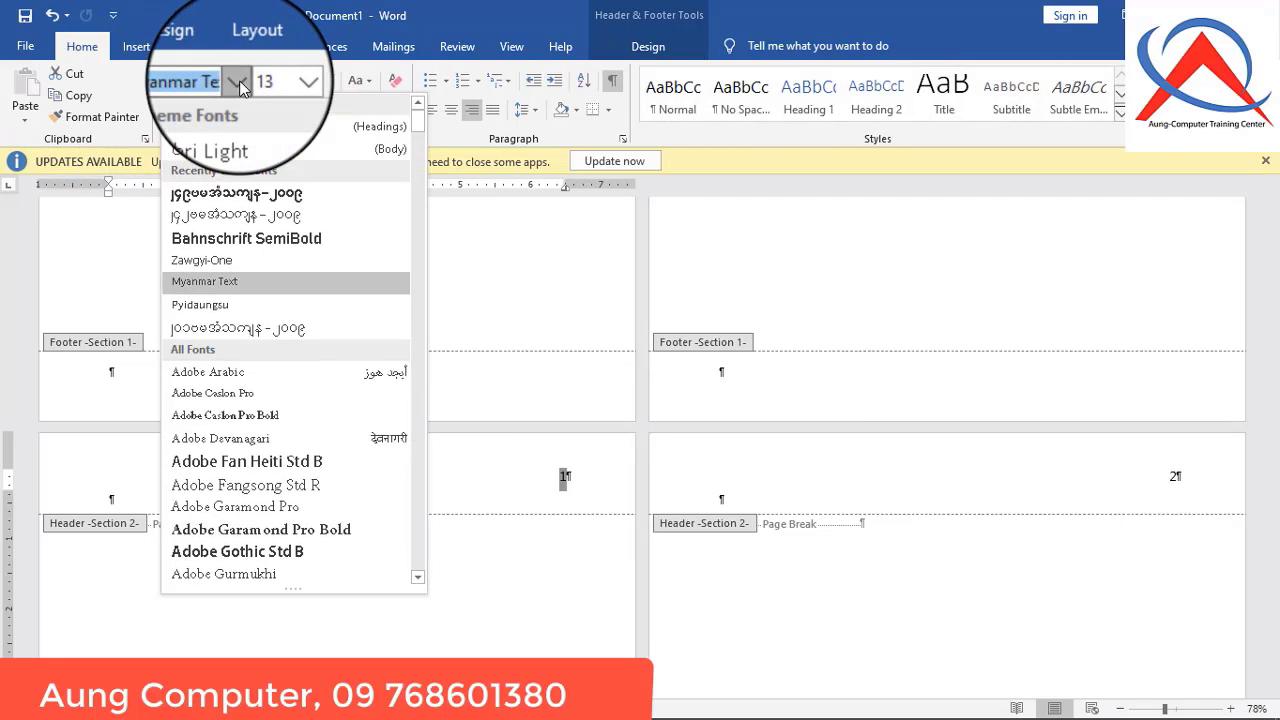
click(252, 200)
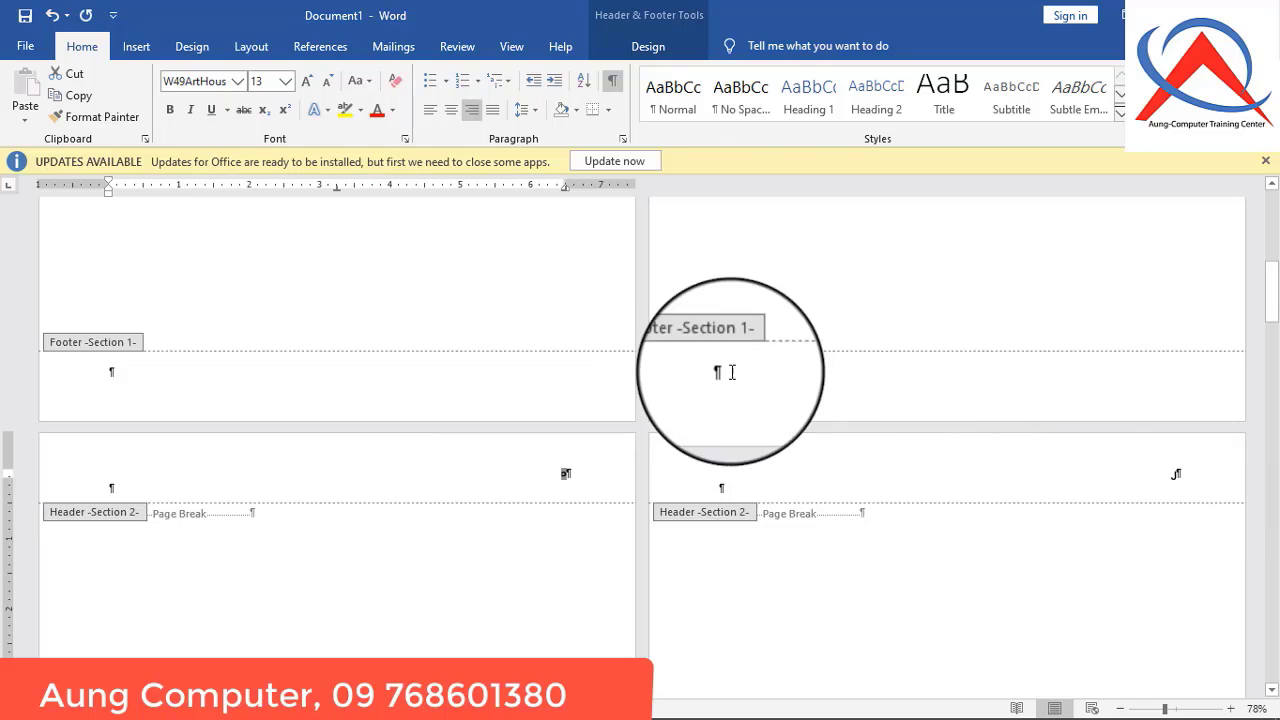
Hide the formatting marks and check the Burmese page numbers in the section 2 headers
click(614, 86)
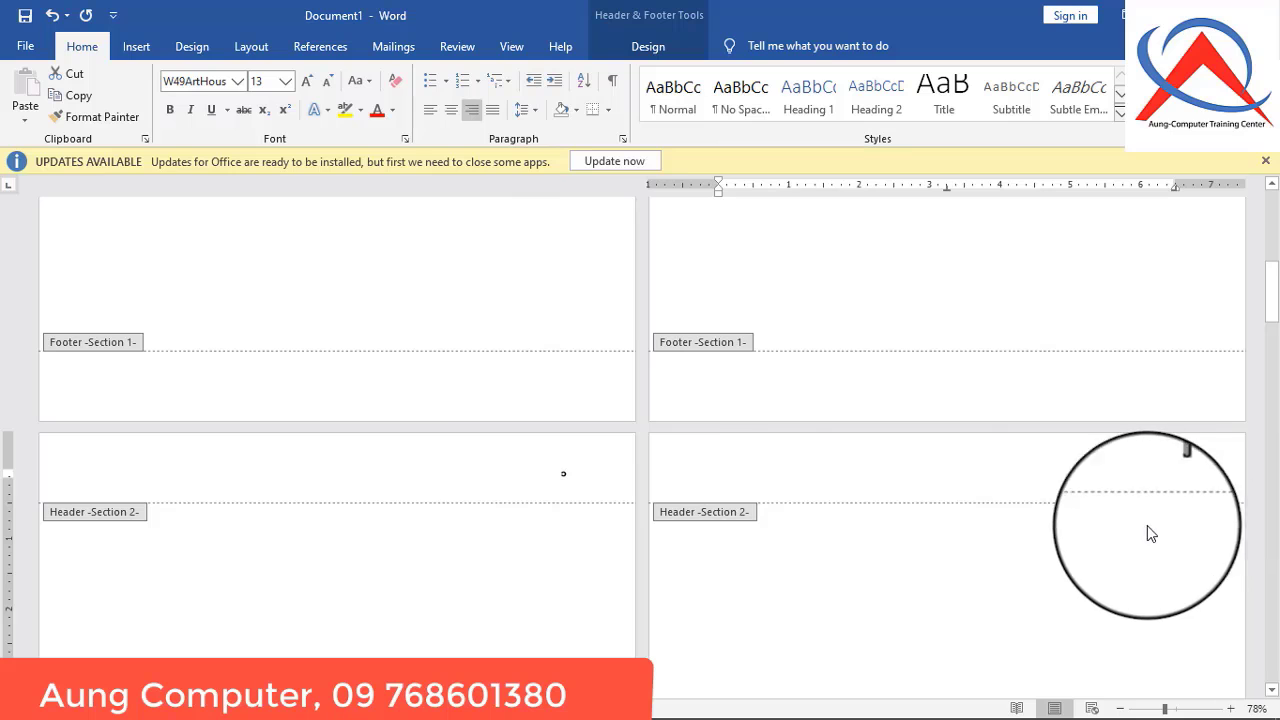
click(616, 483)
click(1180, 480)
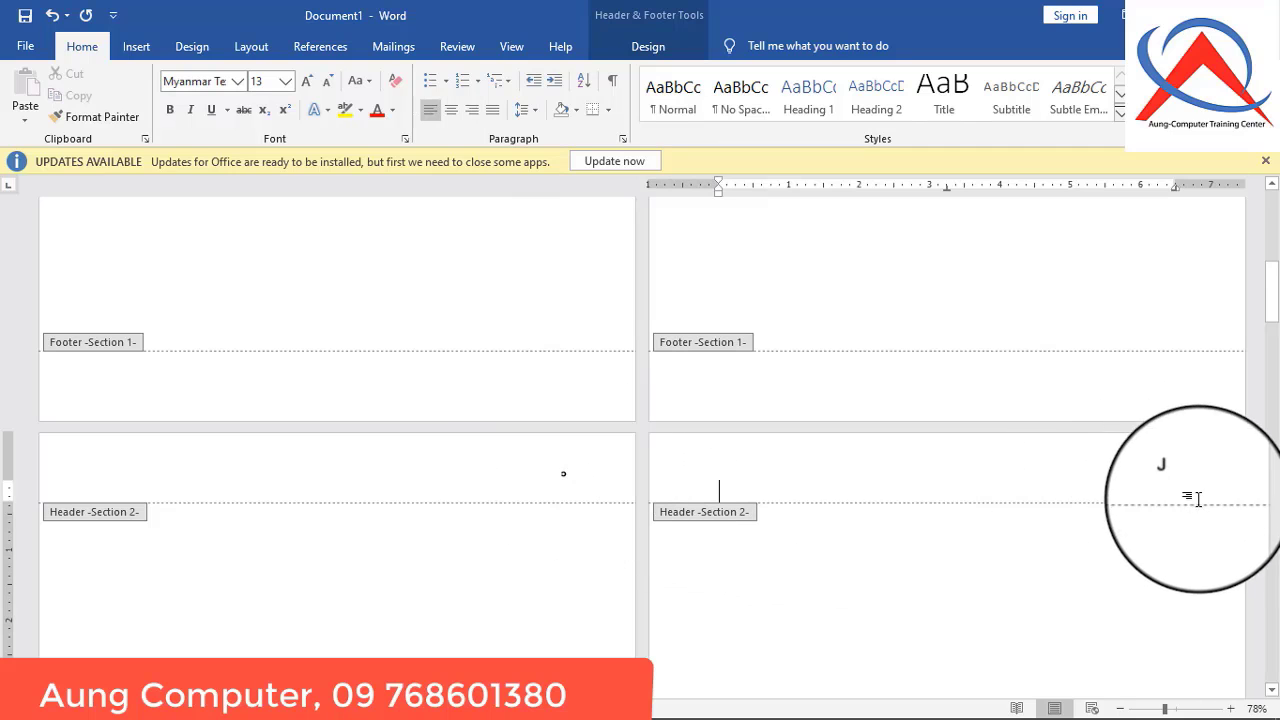
scroll(943, 586, down, 6)
scroll(585, 640, down, 3)
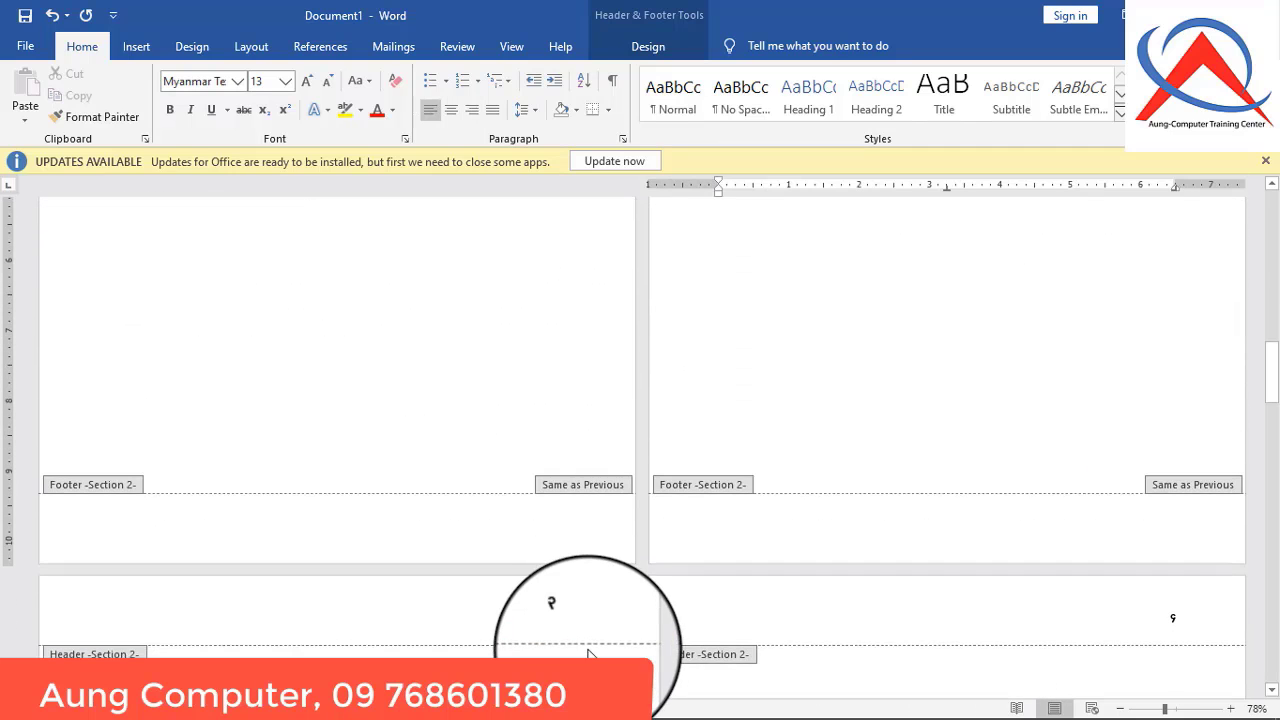
Compare the headers of the first two pages with the numbered headers where section 2 begins
drag(1273, 402, 1272, 232)
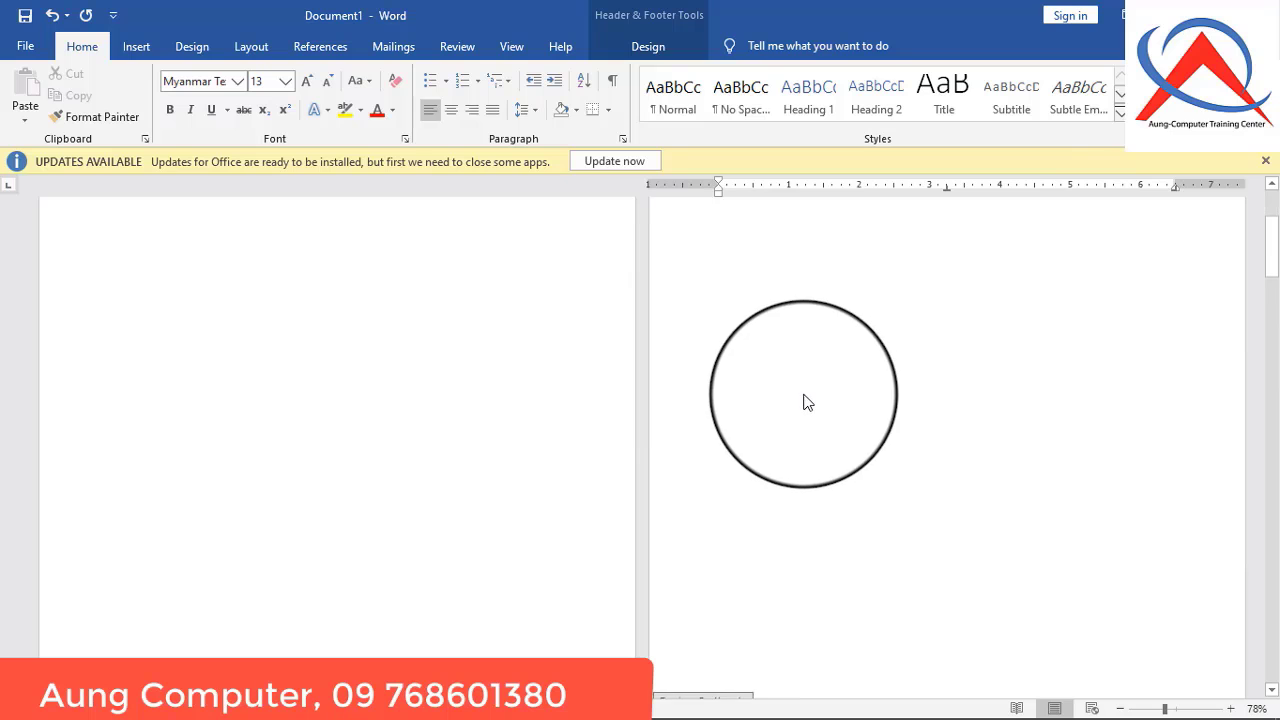
scroll(815, 425, down, 5)
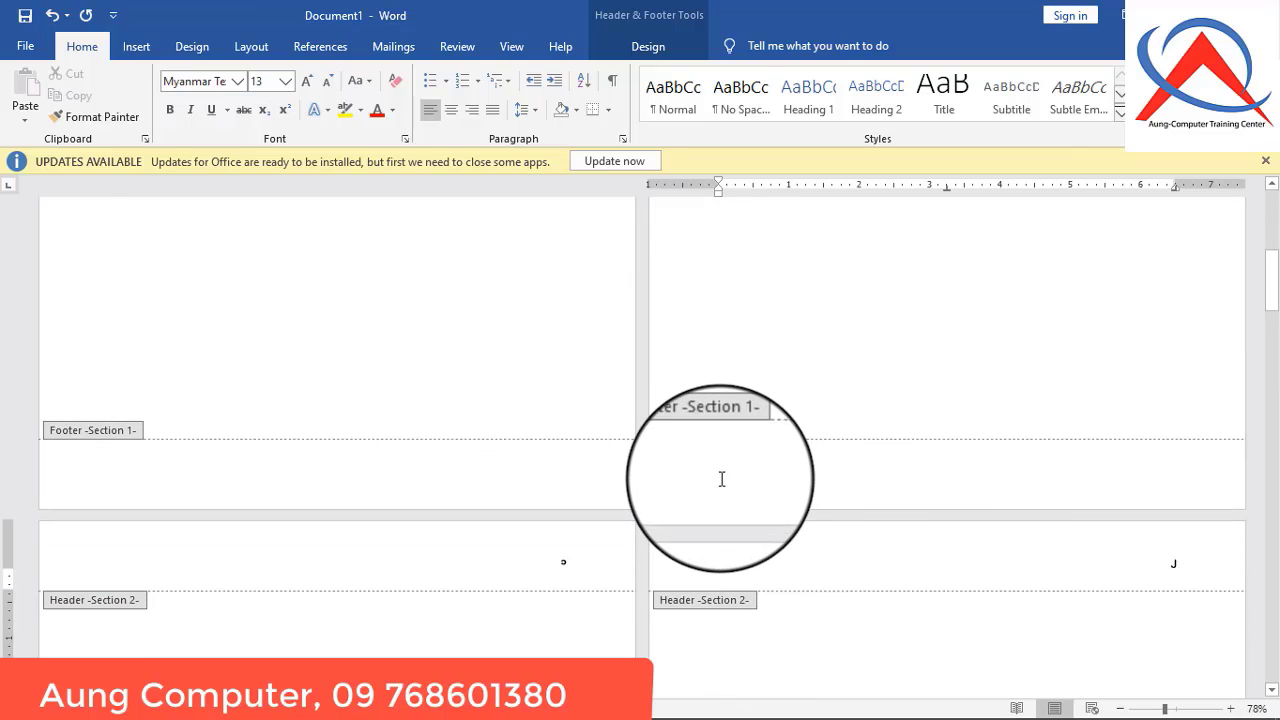
click(893, 536)
click(893, 534)
scroll(1000, 494, up, 4)
scroll(1080, 488, down, 3)
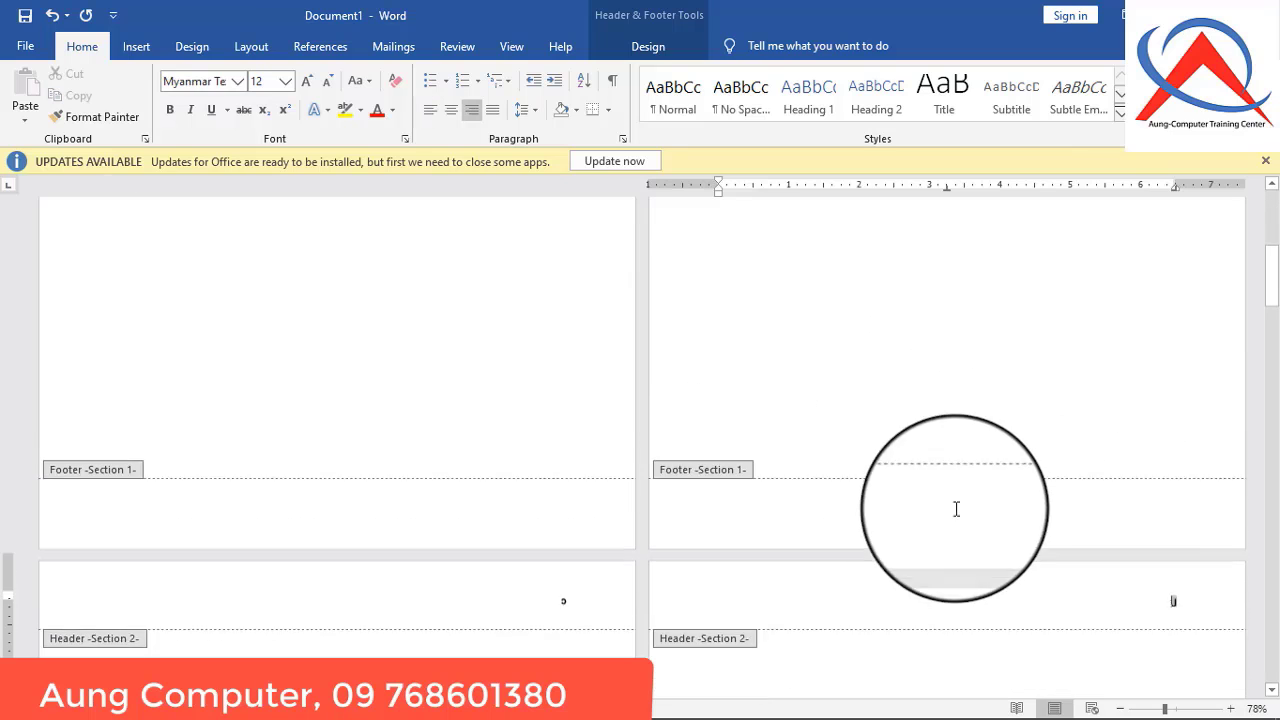
scroll(950, 470, down, 1)
scroll(946, 400, up, 8)
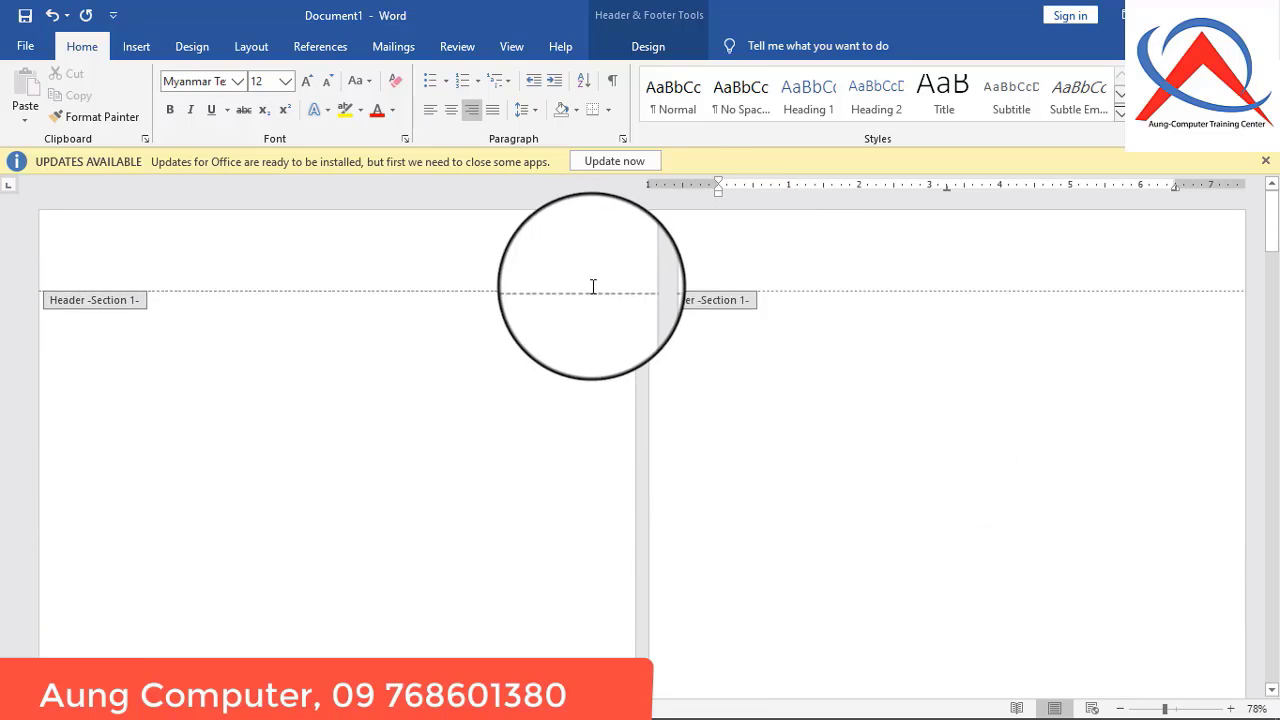
scroll(760, 451, down, 10)
scroll(657, 420, up, 3)
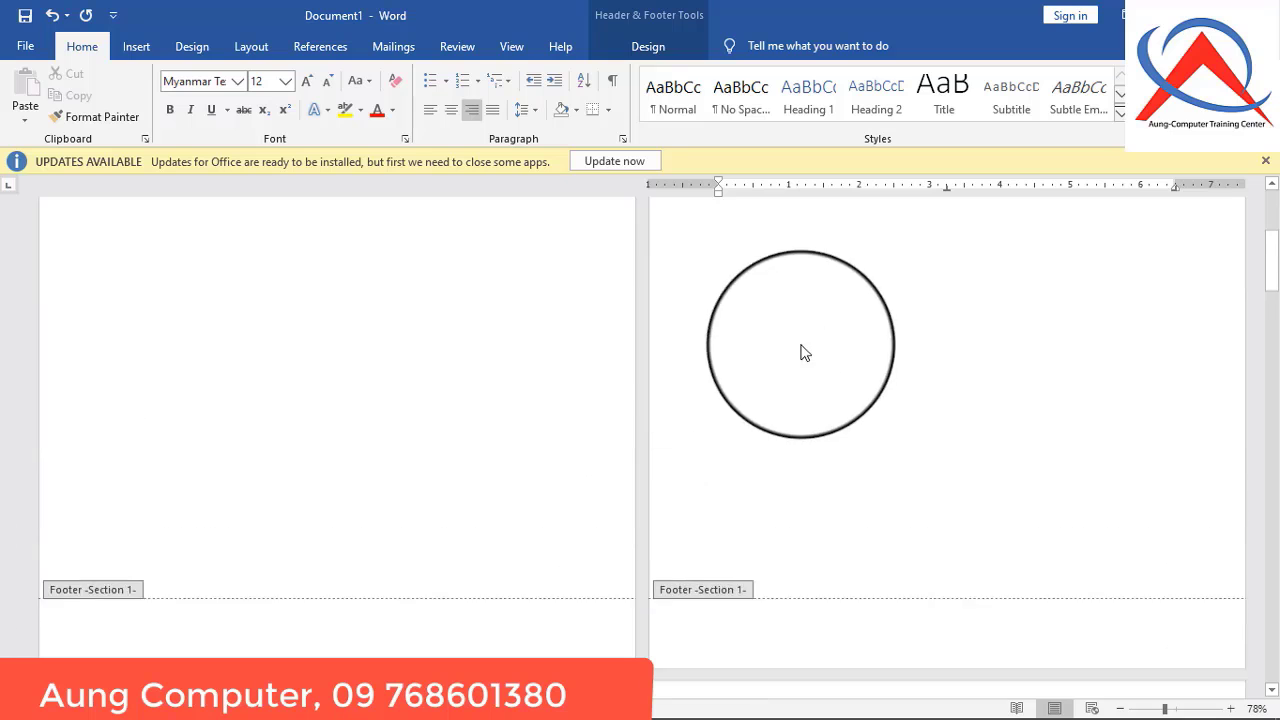
scroll(884, 419, down, 6)
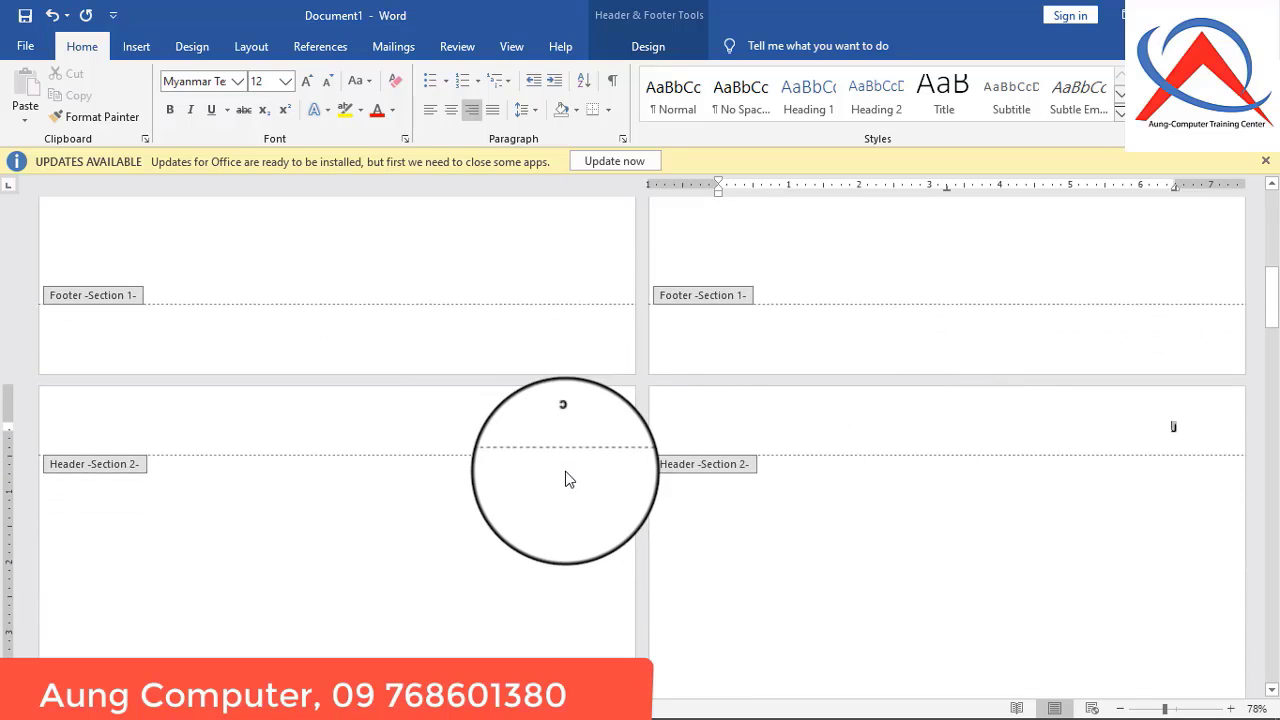
Enlarge the page number in the section 2 header to font size 80
click(565, 483)
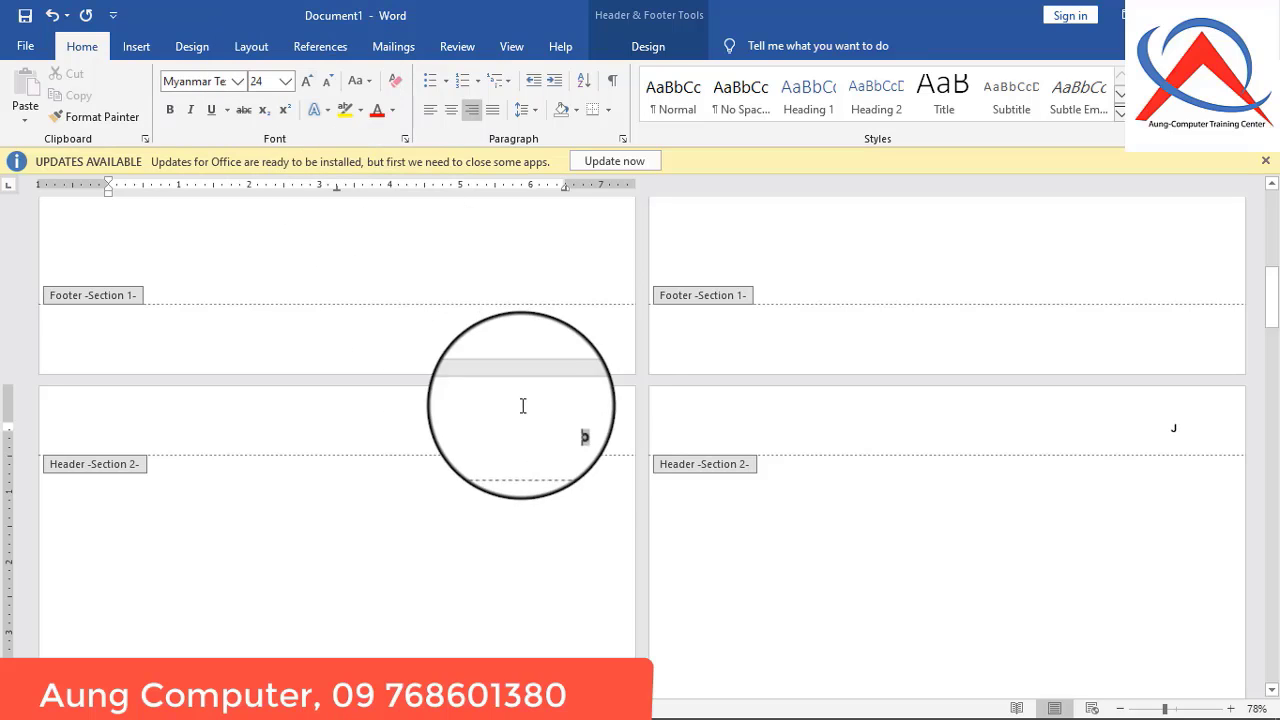
drag(577, 434, 548, 426)
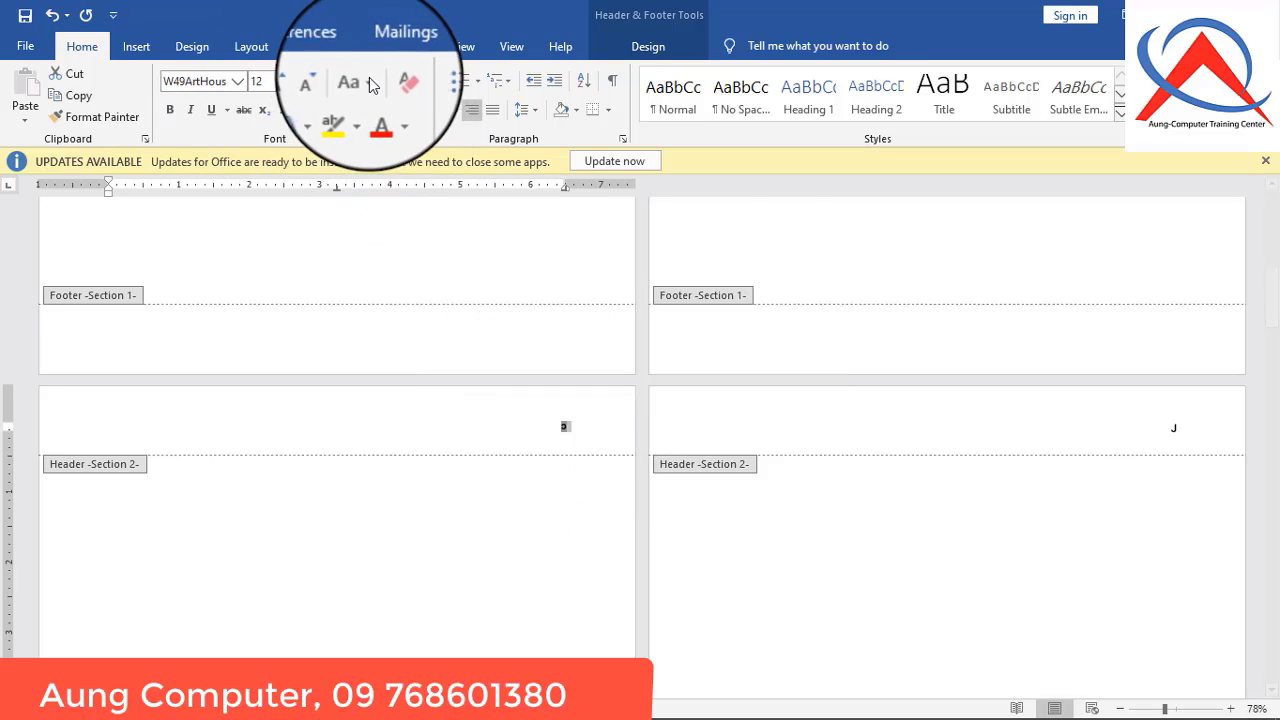
click(307, 84)
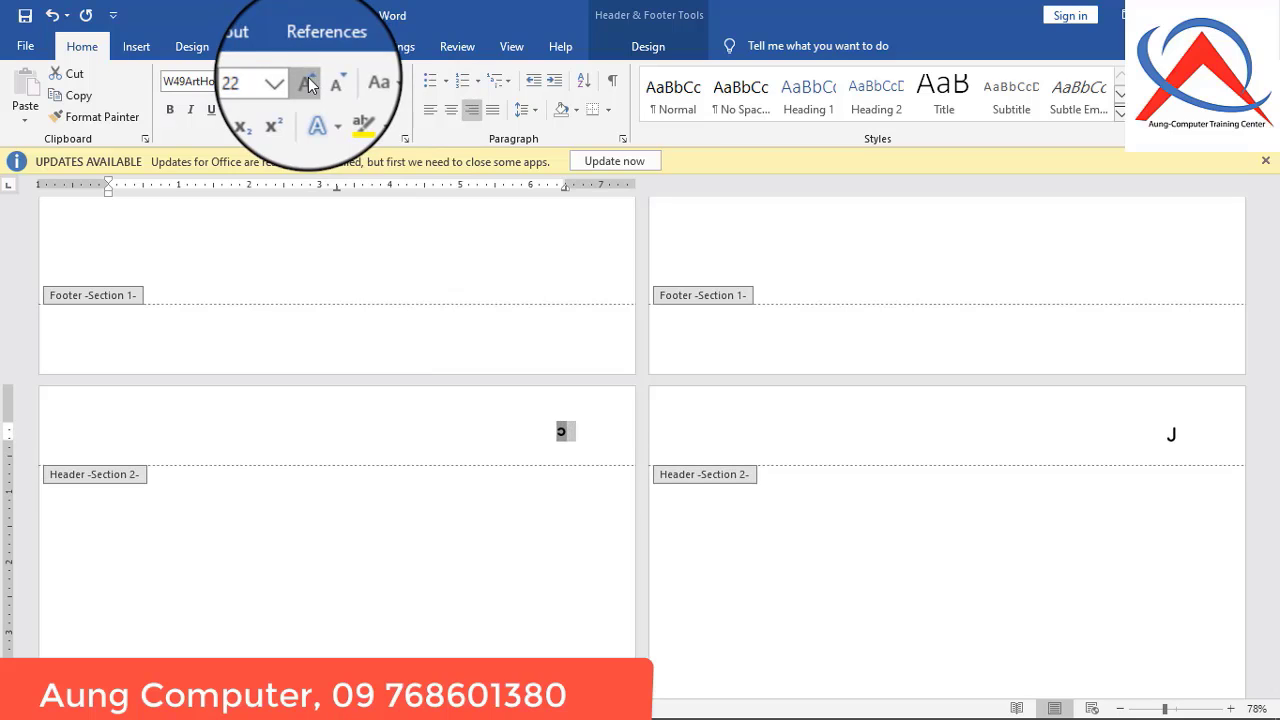
click(307, 84)
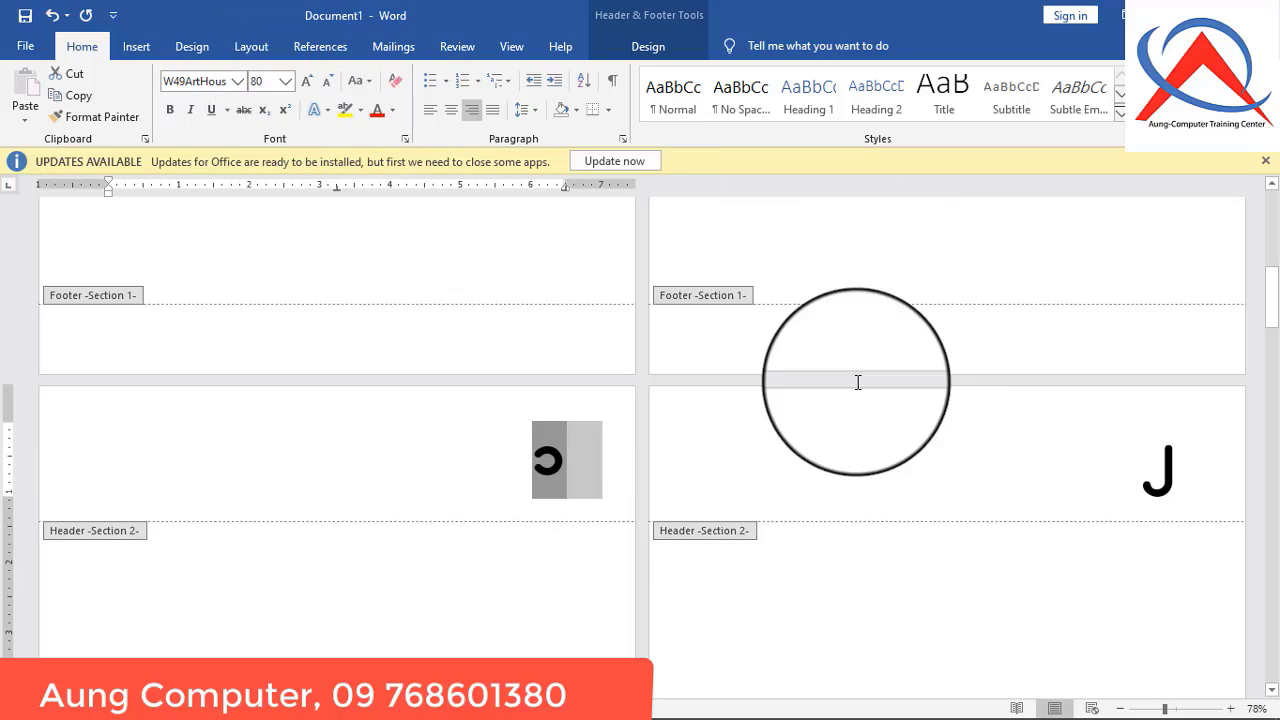
click(866, 449)
Zoom the document out to 32% and close header and footer editing
scroll(1074, 574, down, 5)
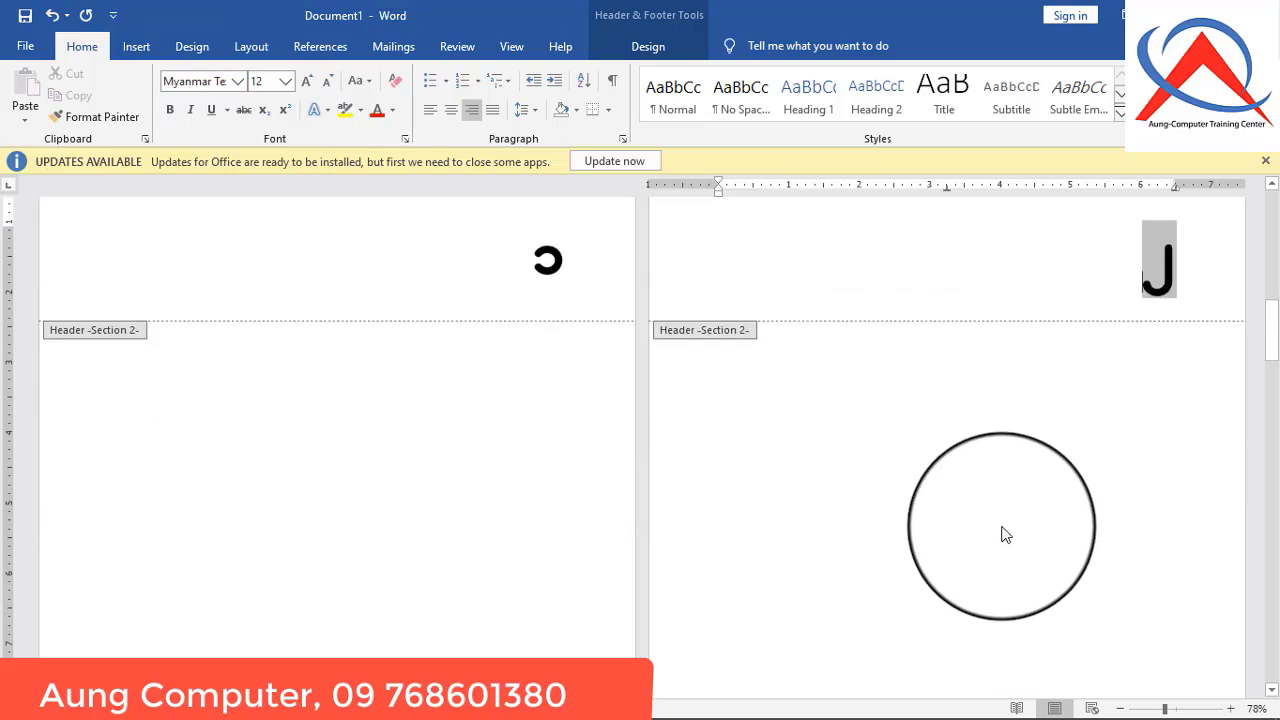
click(1171, 709)
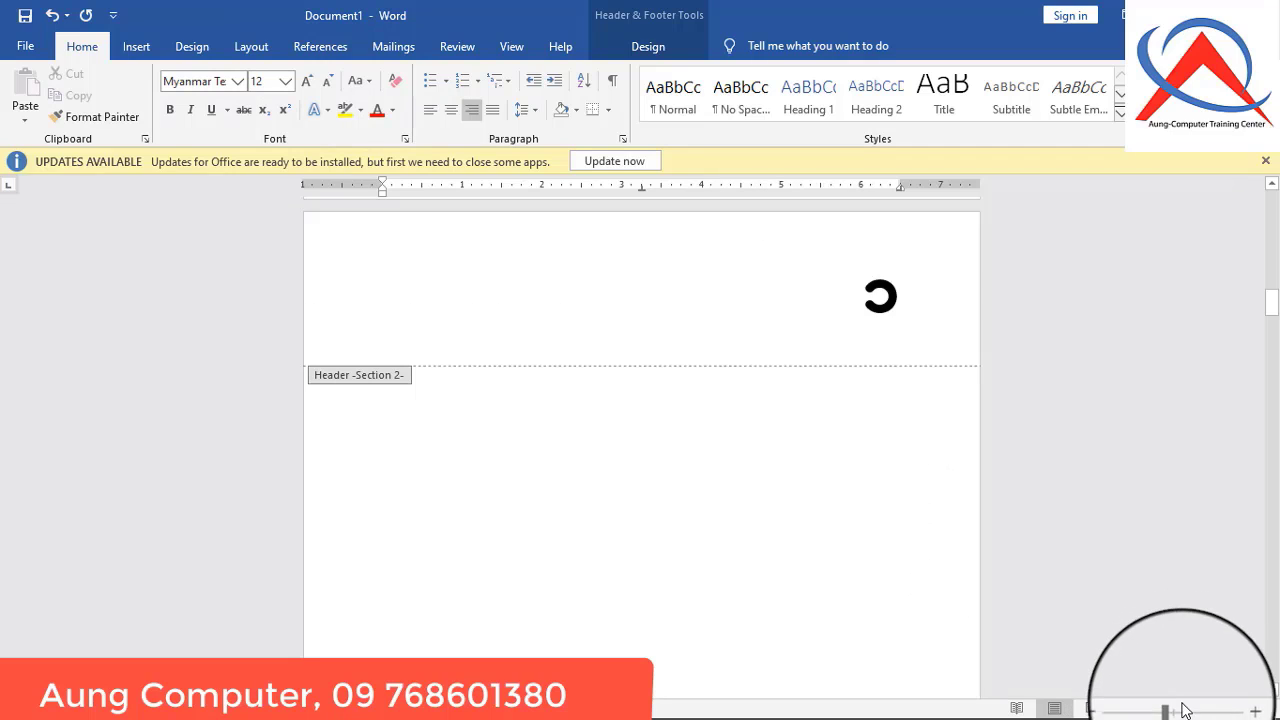
drag(1170, 710, 1145, 712)
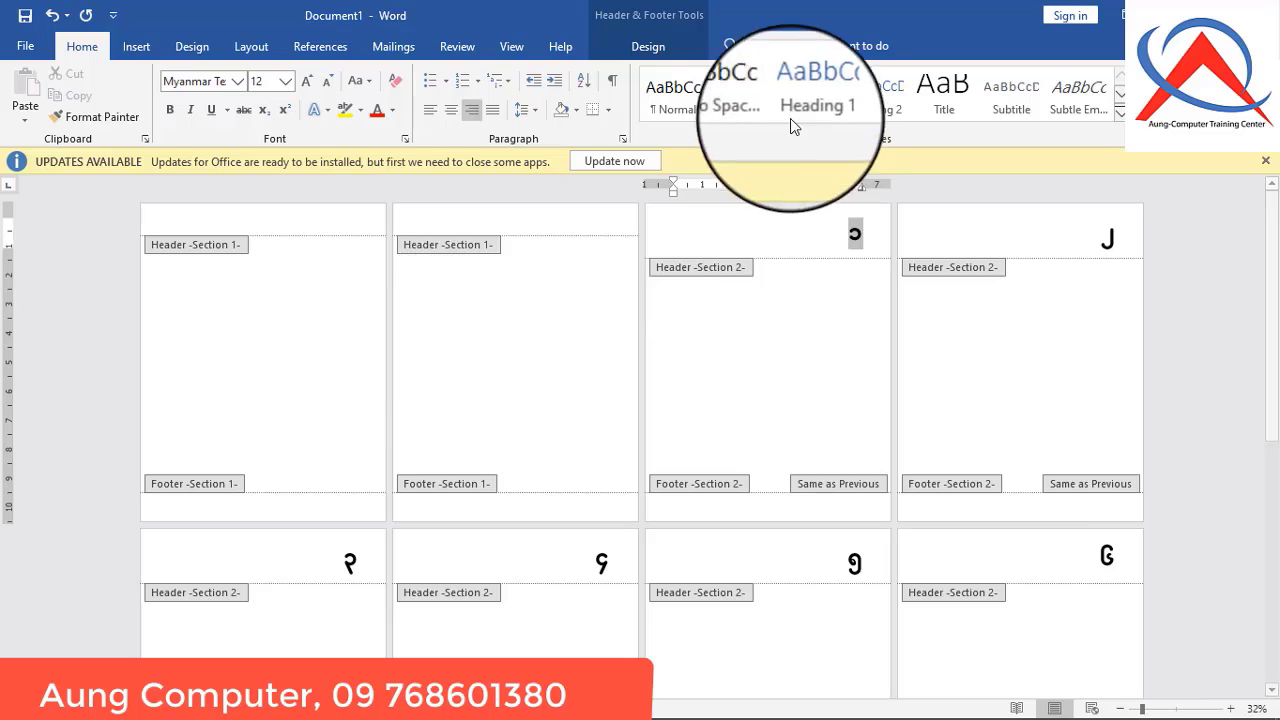
click(640, 46)
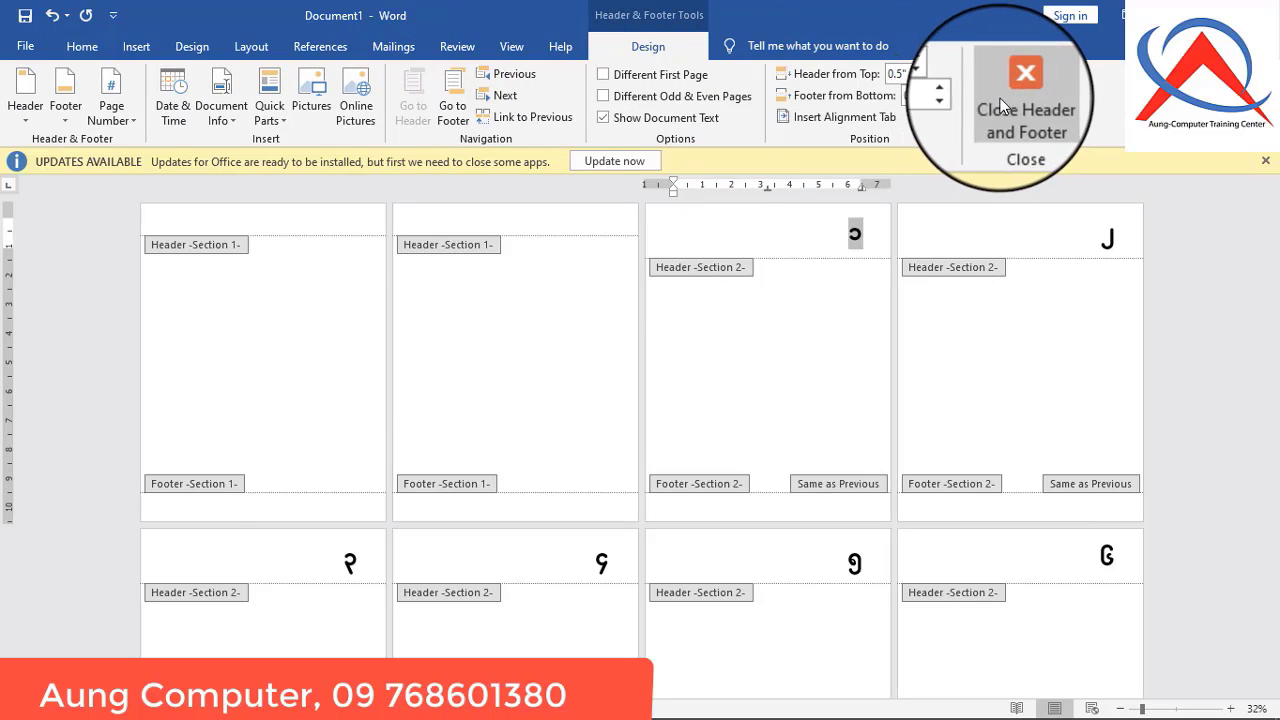
click(1020, 112)
Check the page numbering across all pages, from the two opening pages to the last one
click(344, 323)
click(479, 292)
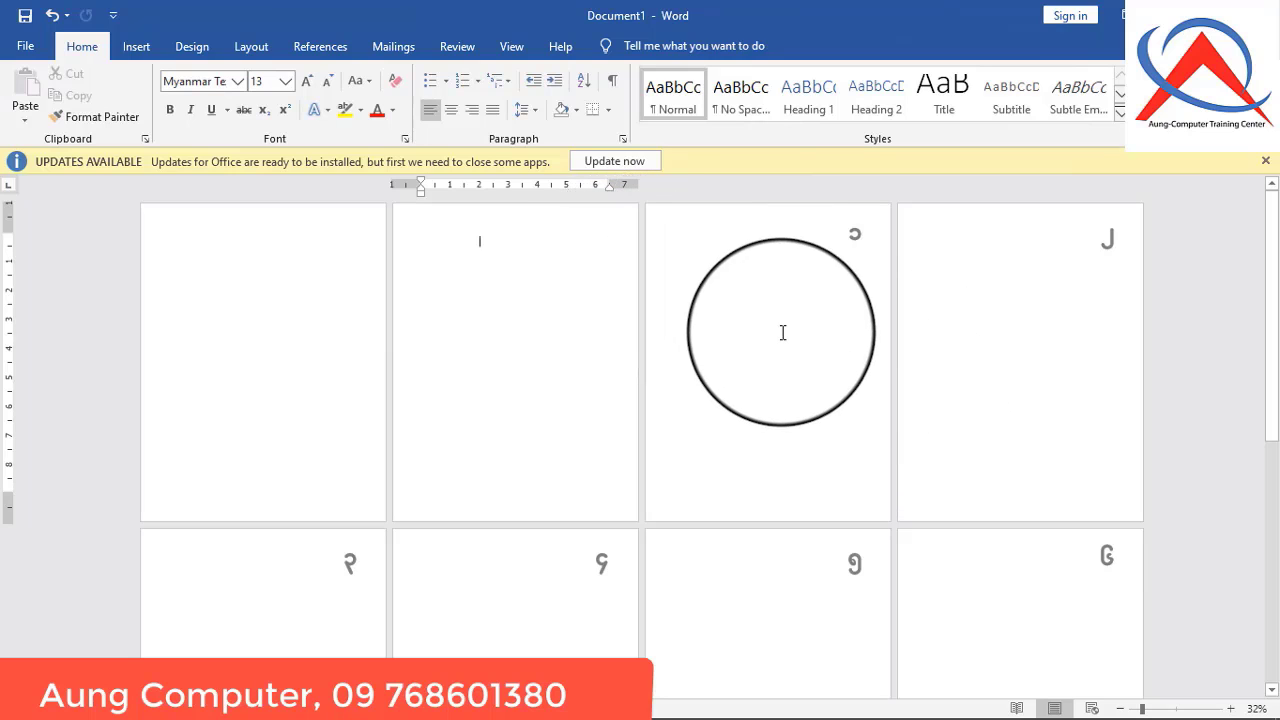
click(783, 332)
click(980, 306)
scroll(813, 537, down, 1)
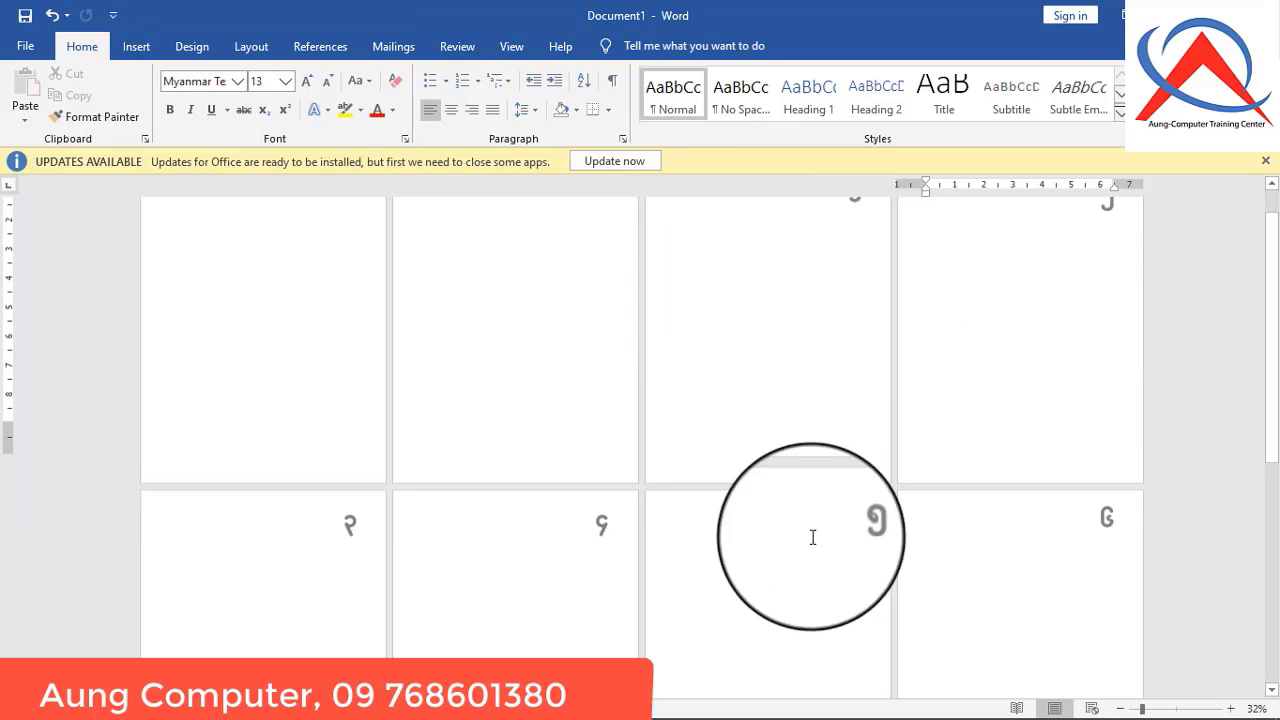
scroll(813, 537, down, 5)
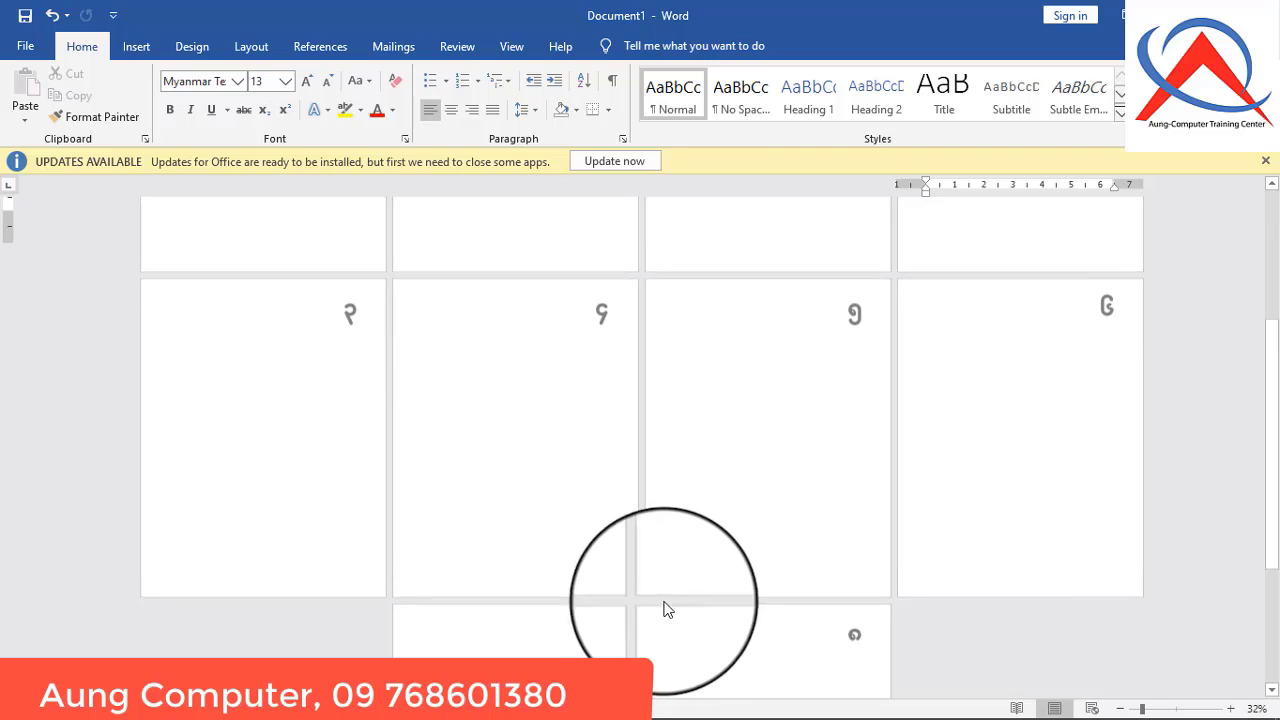
scroll(667, 609, up, 6)
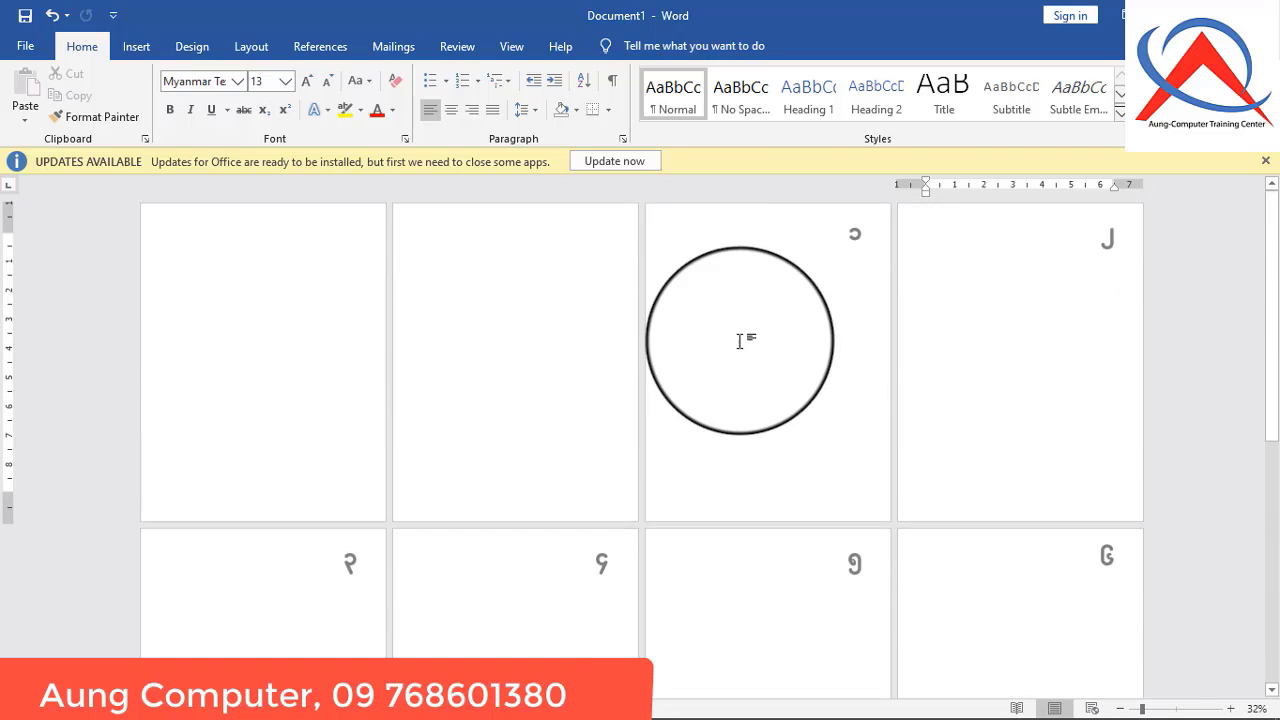
click(765, 308)
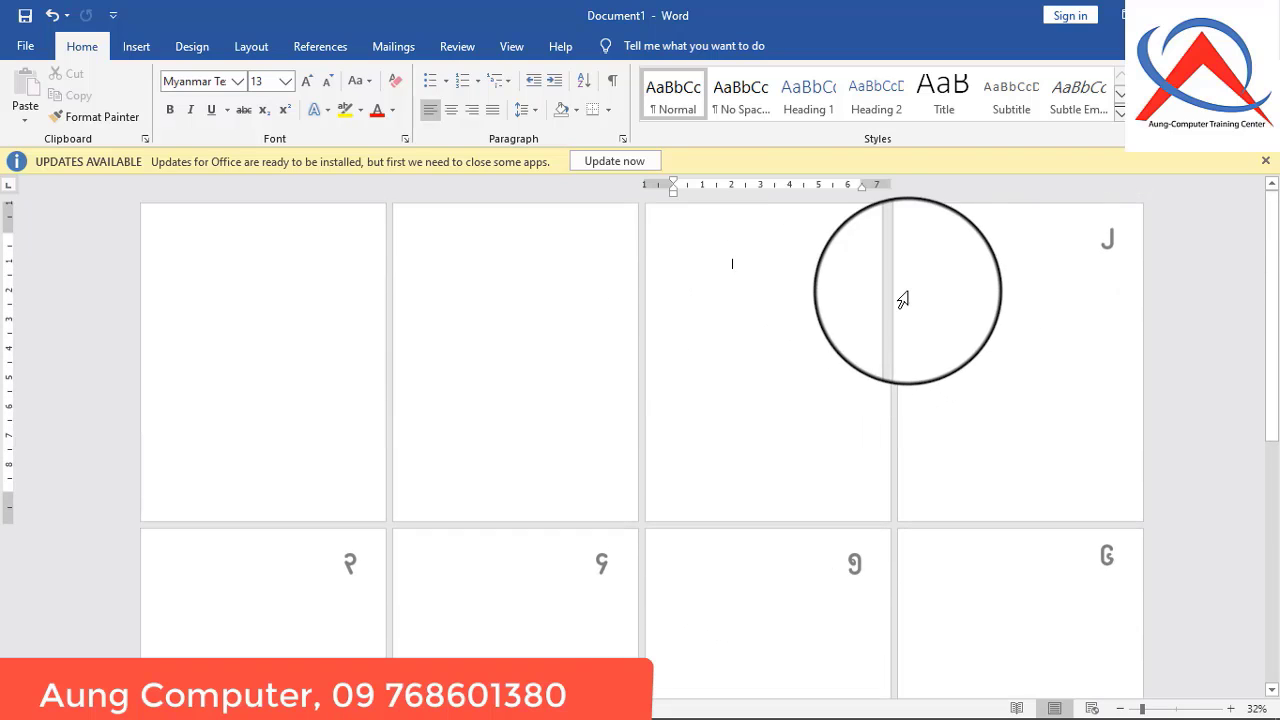
Change the page number in the section 2 header to the Calibri (Body) font and close header and footer editing
double_click(855, 240)
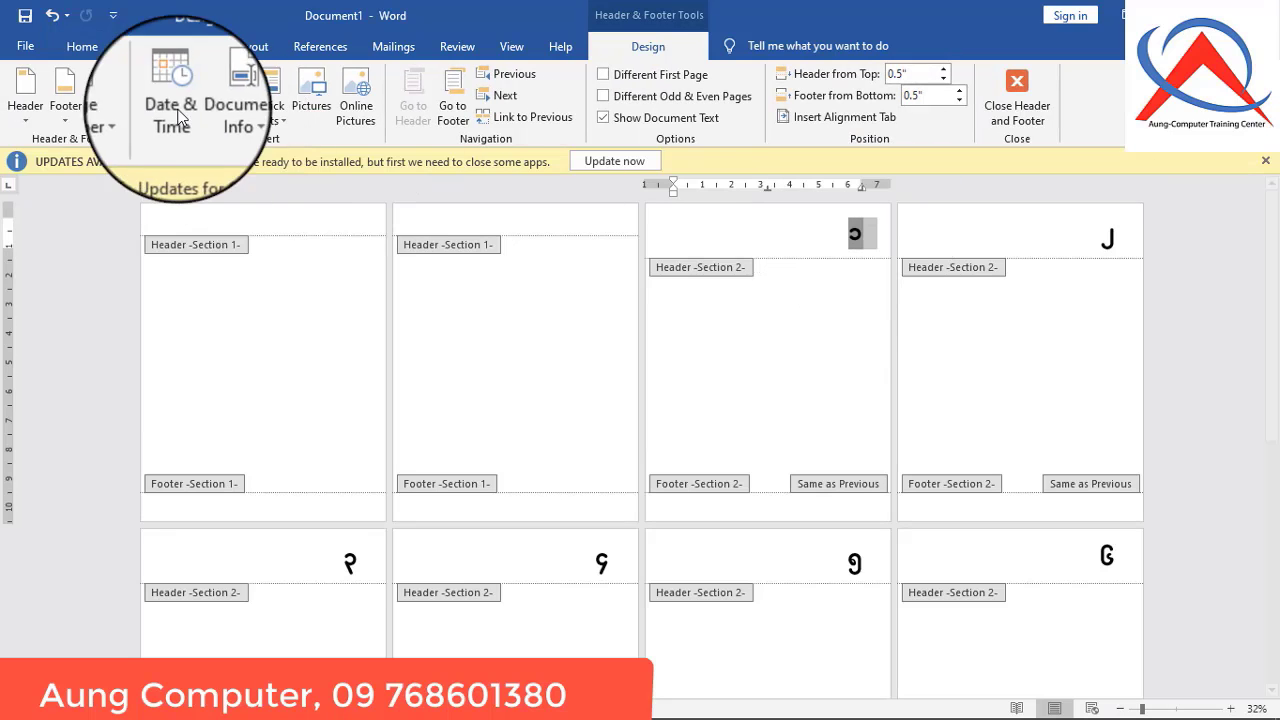
click(82, 46)
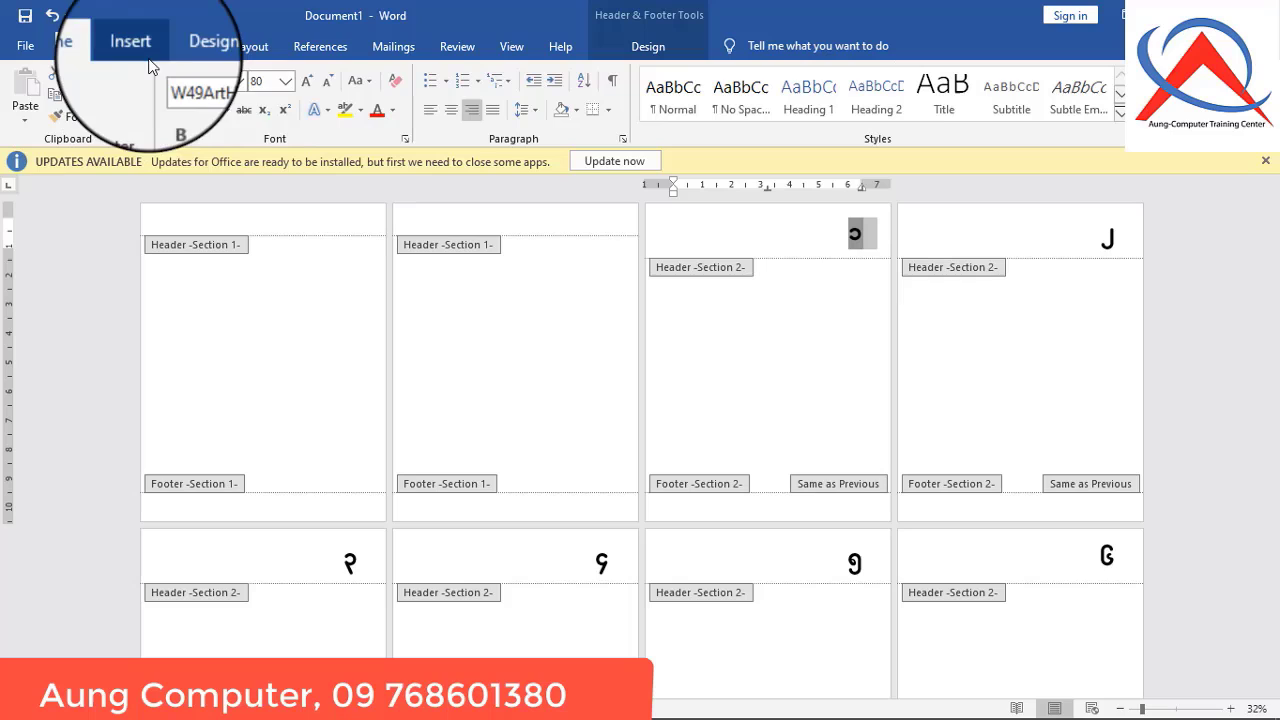
click(240, 82)
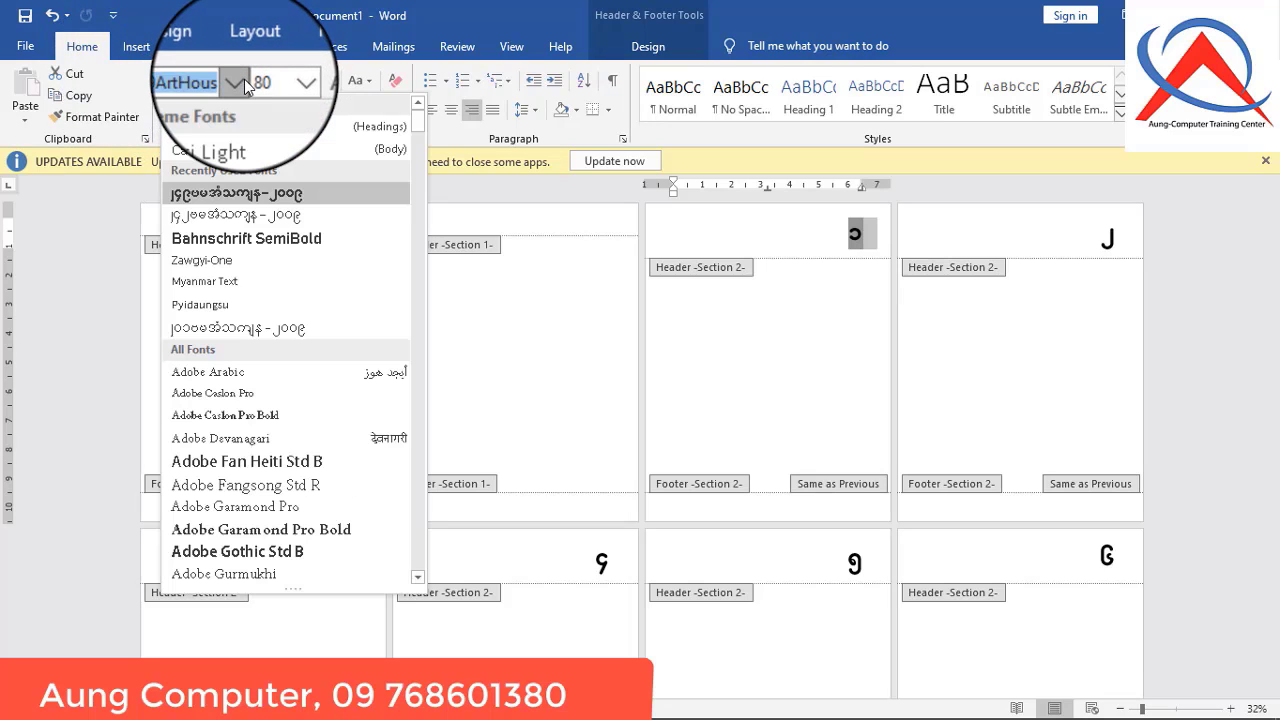
click(221, 150)
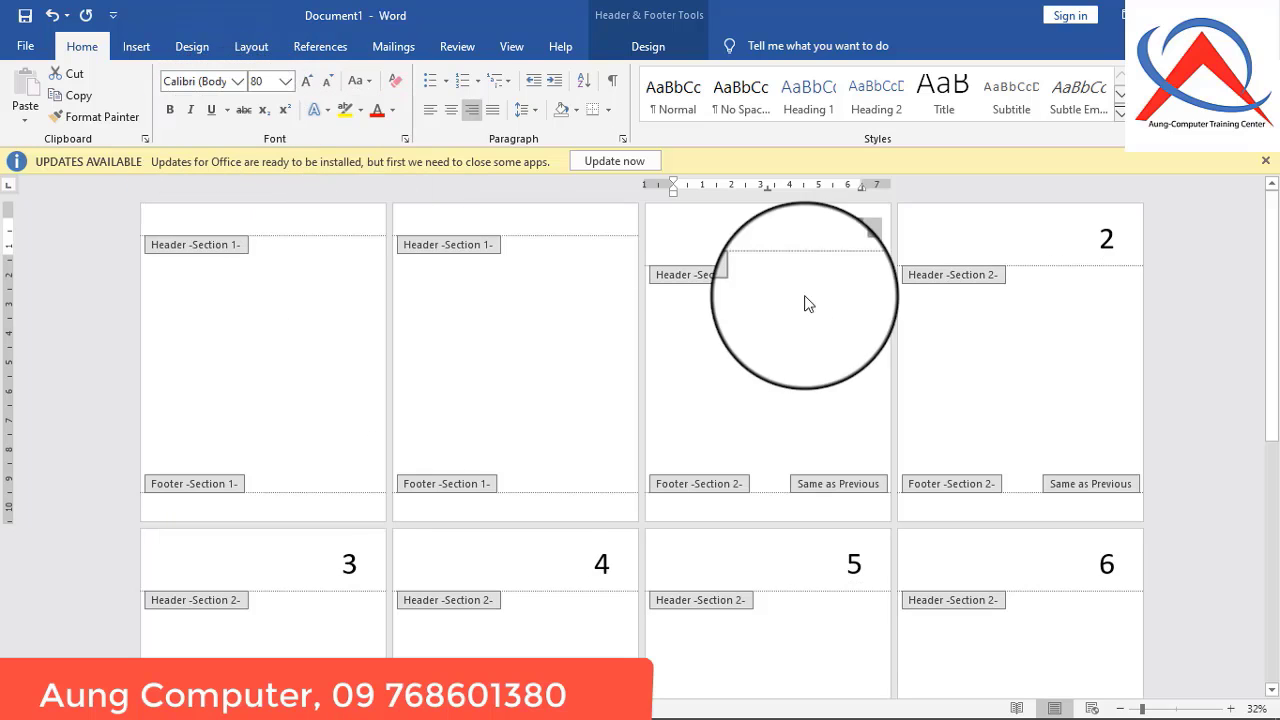
click(648, 46)
click(1016, 95)
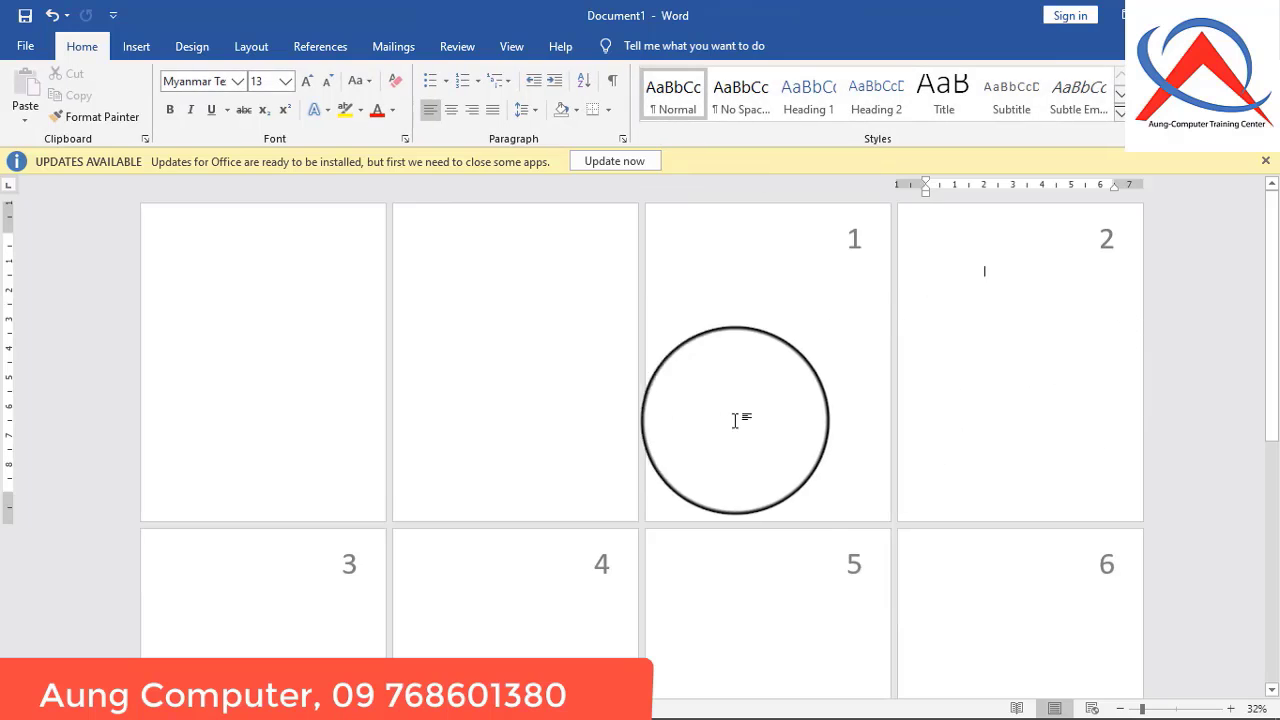
scroll(773, 471, down, 2)
scroll(772, 470, up, 2)
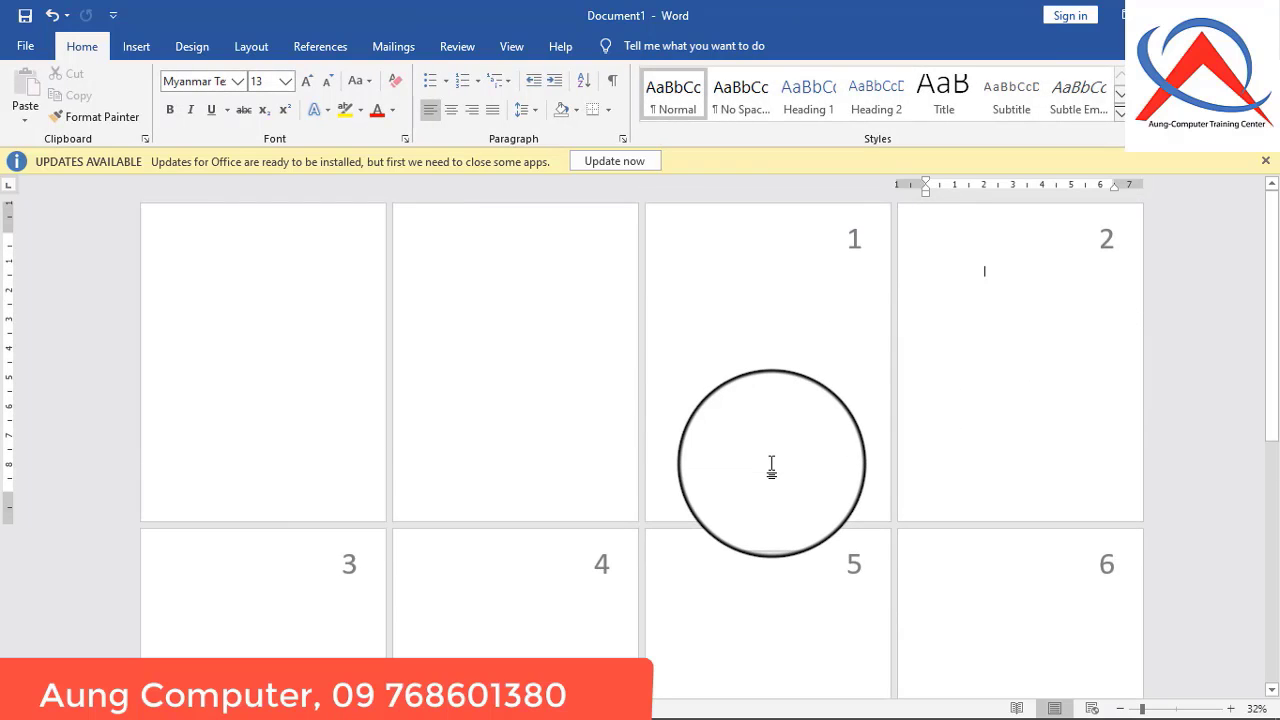